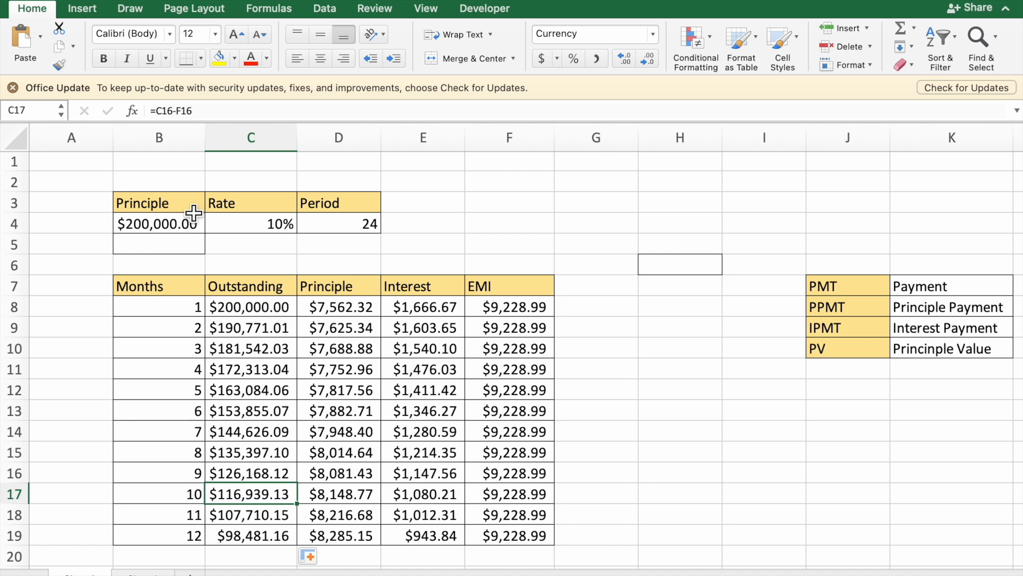
Step: Set the loan principle in cell B4 to 50000
{"action": "left_click", "coordinate": [172, 226]}
{"action": "type", "text": "5000"}
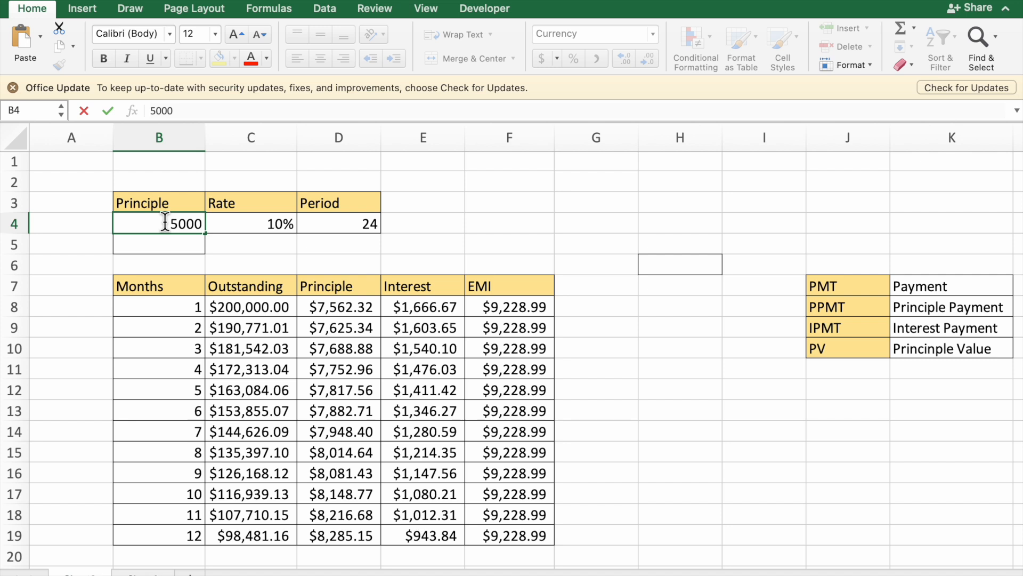
{"action": "type", "text": "0"}
{"action": "key", "text": "Return"}
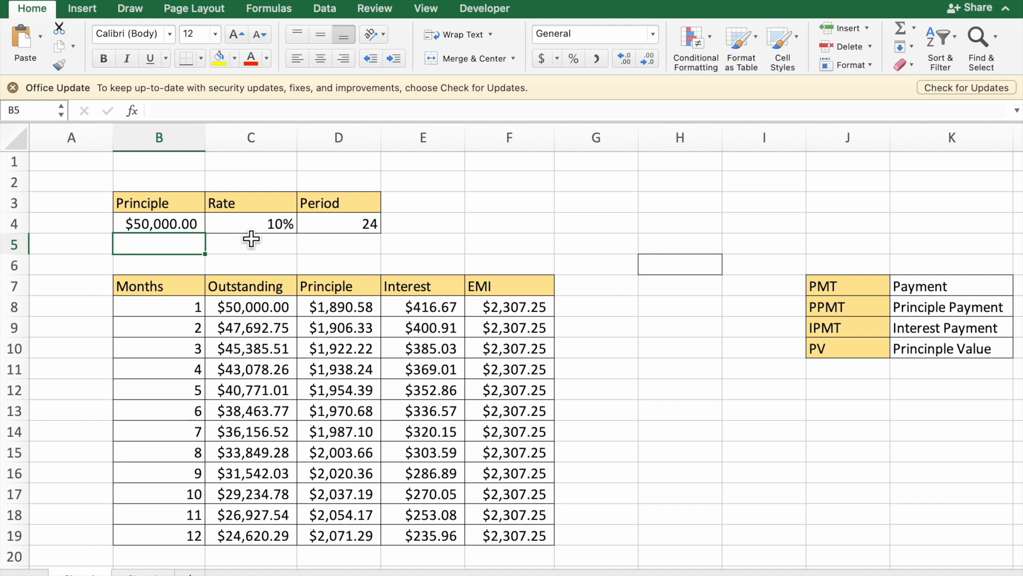
Step: Set the loan rate in C4 to 12% and the period in D4 to 12
{"action": "left_click", "coordinate": [281, 226]}
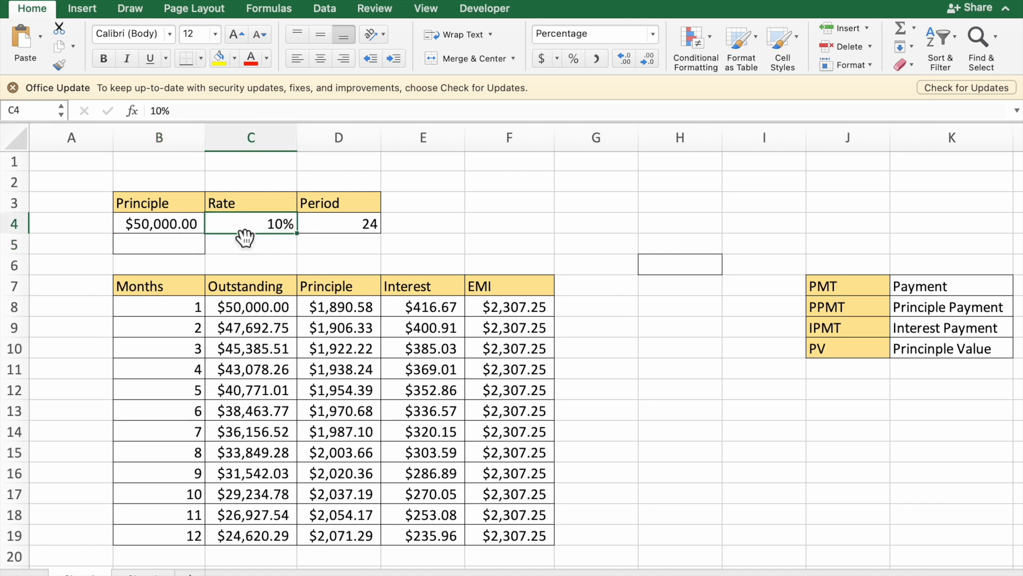
{"action": "type", "text": "12"}
{"action": "key", "text": "Return"}
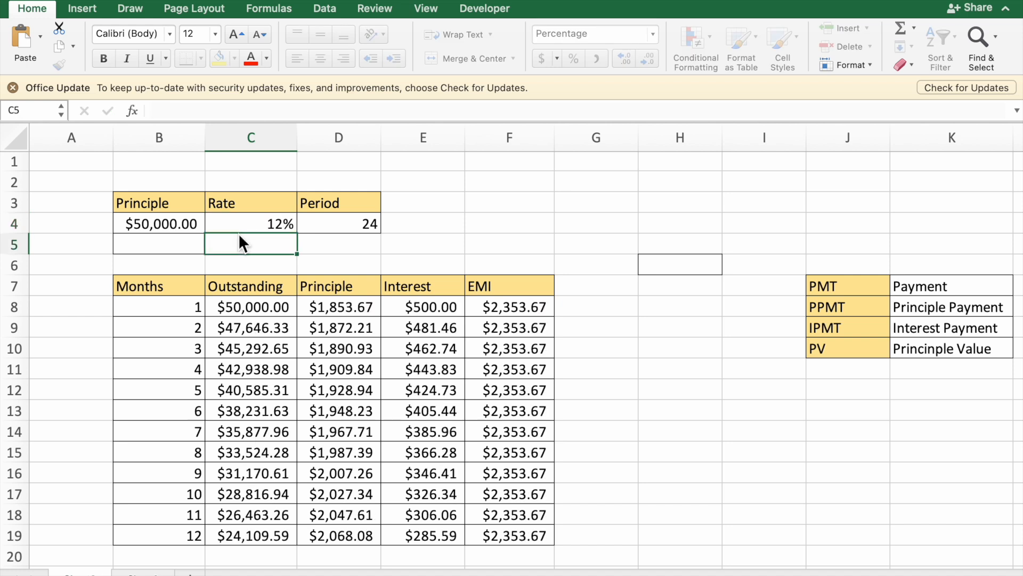
{"action": "left_click", "coordinate": [356, 223]}
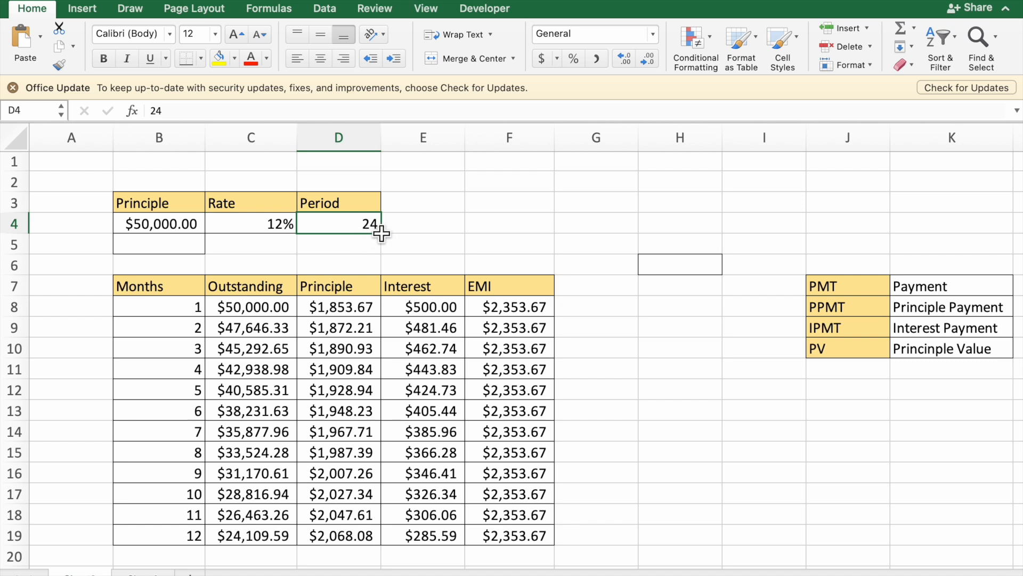
{"action": "type", "text": "12"}
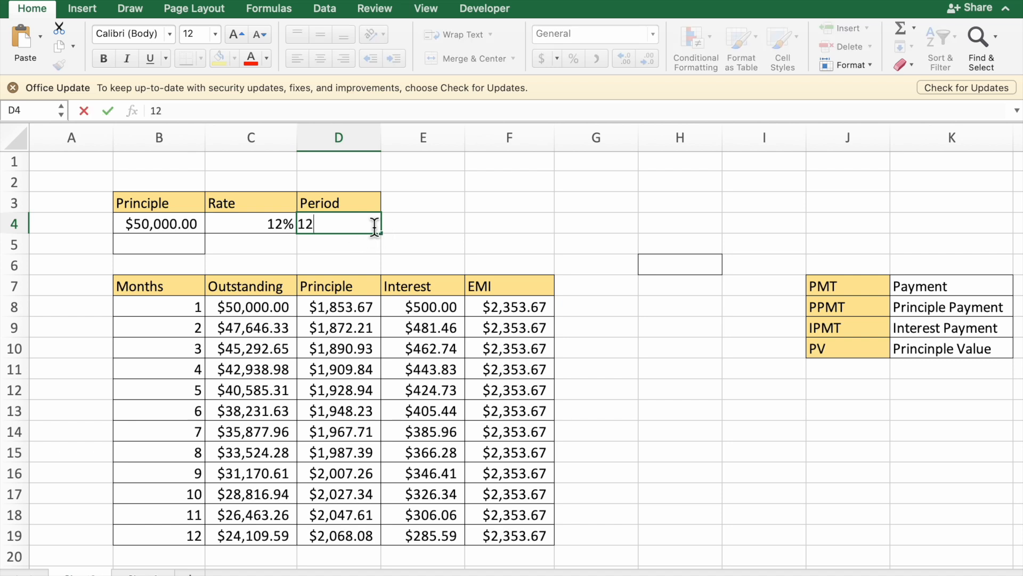
{"action": "key", "text": "Return"}
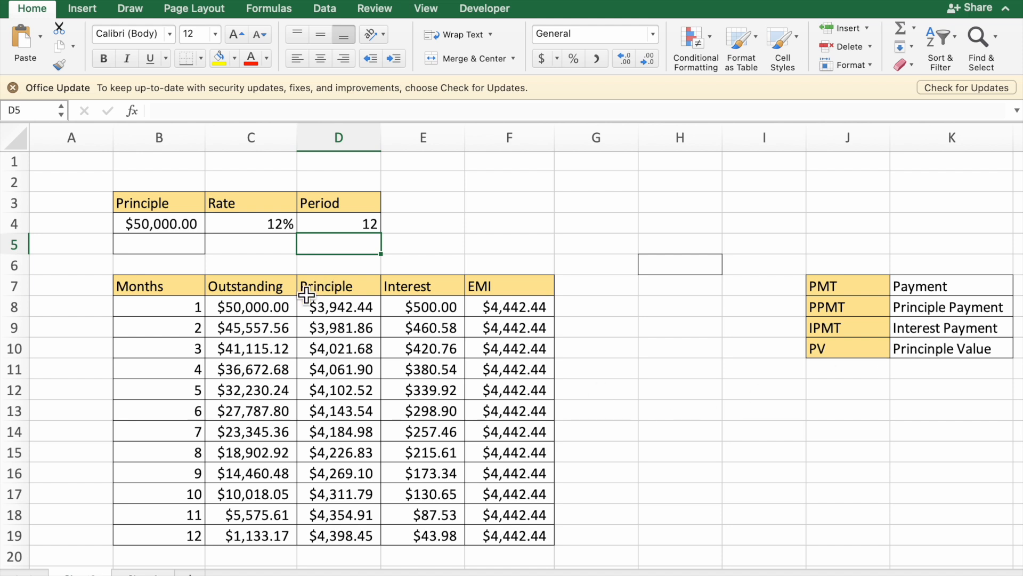
Step: Clear the Outstanding, Principle, Interest and EMI values in C8:F19 for all twelve months
{"action": "left_click_drag", "start_coordinate": [267, 309], "coordinate": [515, 536]}
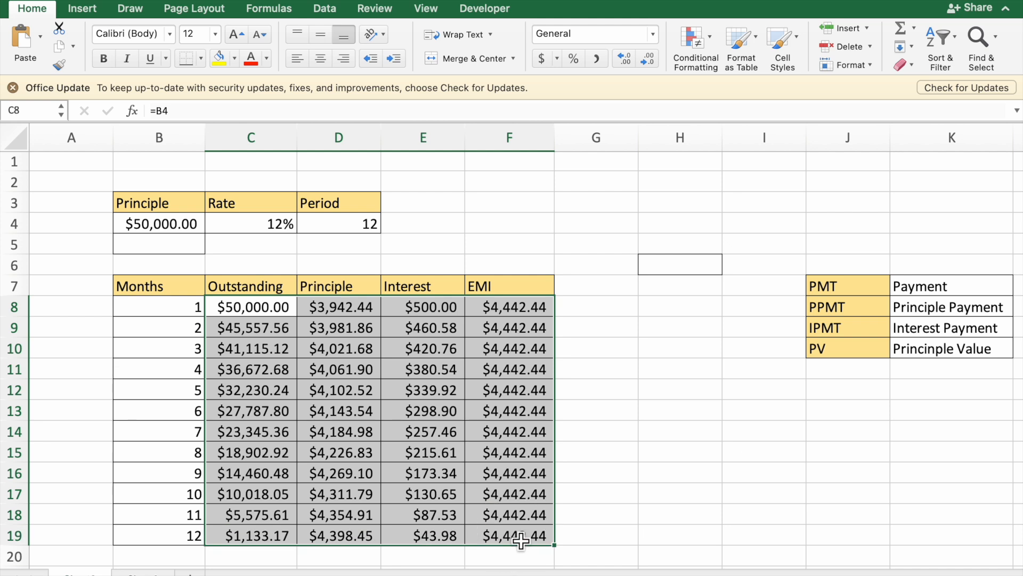
{"action": "key", "text": "Delete"}
{"action": "left_click", "coordinate": [380, 515]}
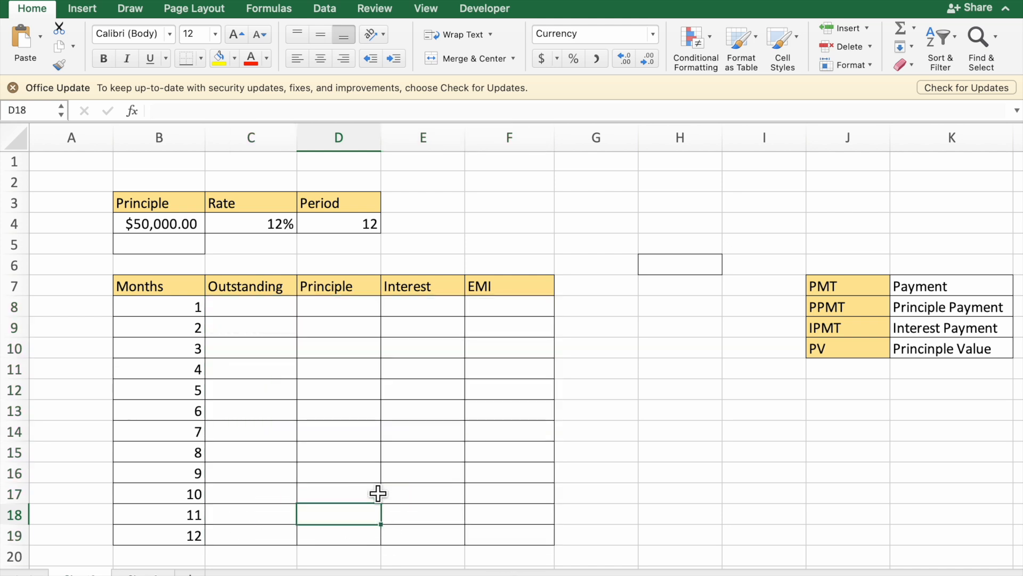
Step: Enter =B4 in C8 as the outstanding amount for month 1
{"action": "left_click", "coordinate": [279, 316]}
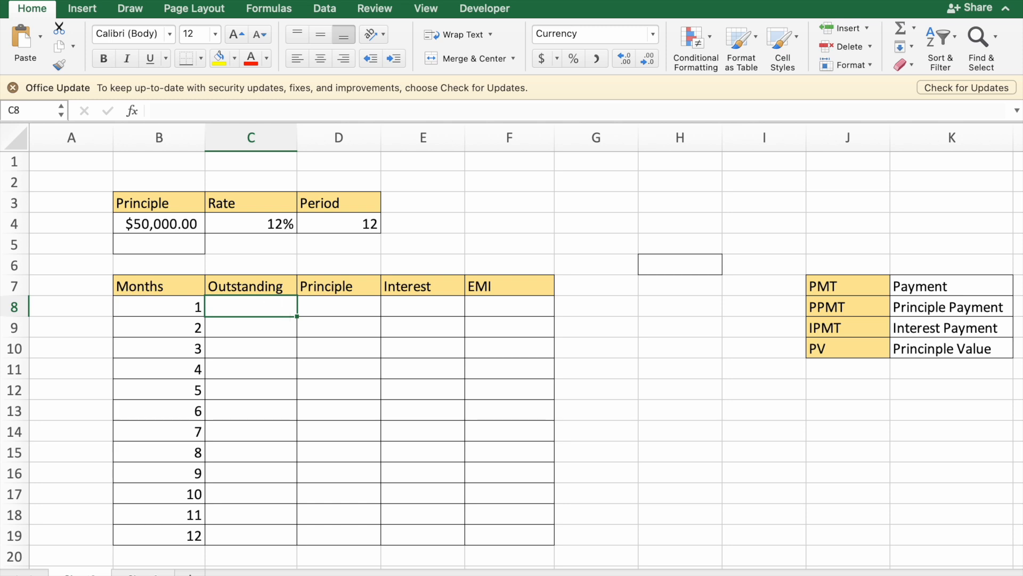
{"action": "type", "text": "="}
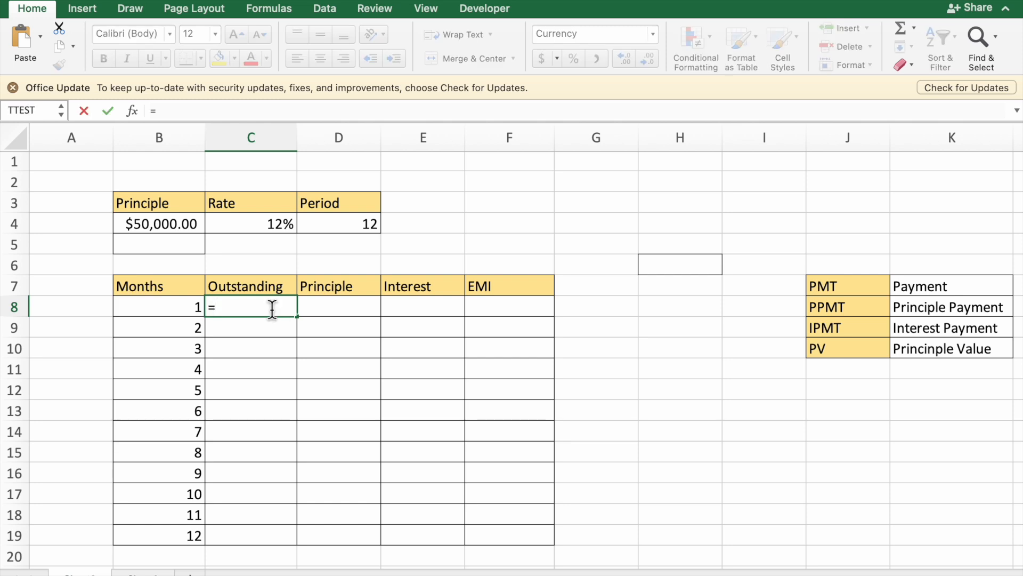
{"action": "left_click", "coordinate": [148, 227]}
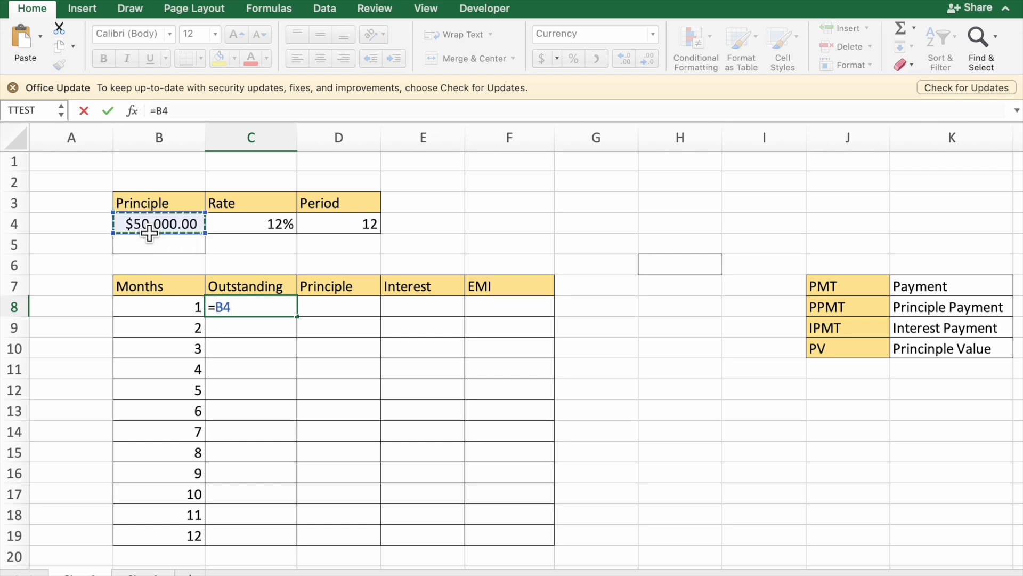
{"action": "key", "text": "Return"}
Step: Begin a PPMT formula in D8 with the absolute monthly rate $C$4/12 as its rate argument
{"action": "left_click", "coordinate": [346, 315]}
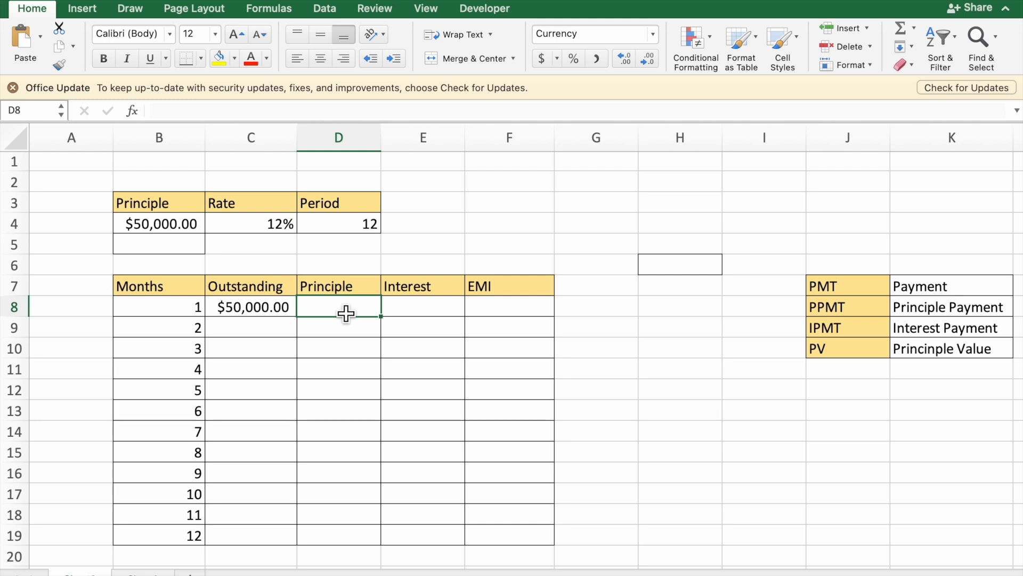
{"action": "type", "text": "="}
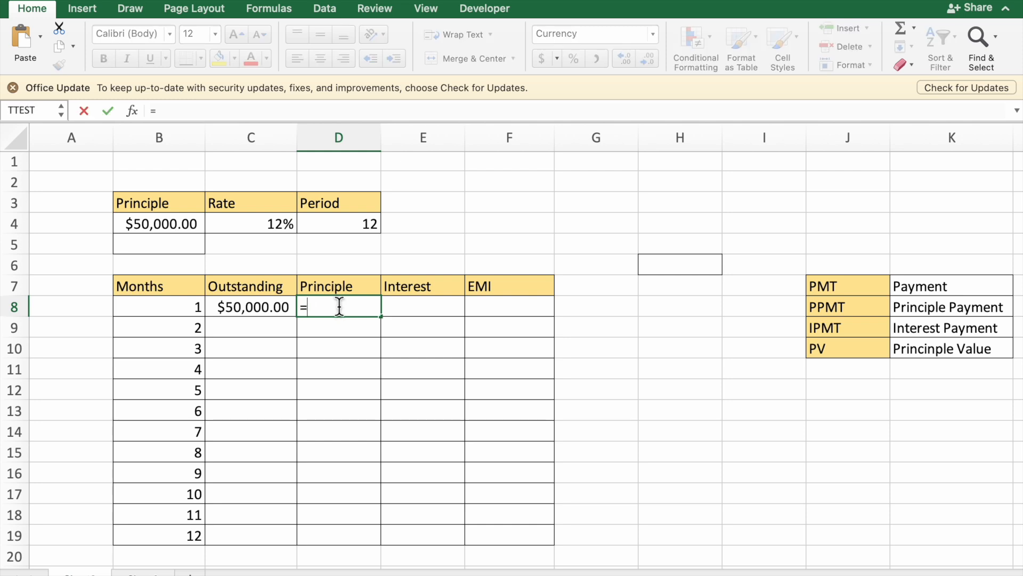
{"action": "type", "text": "ppmt"}
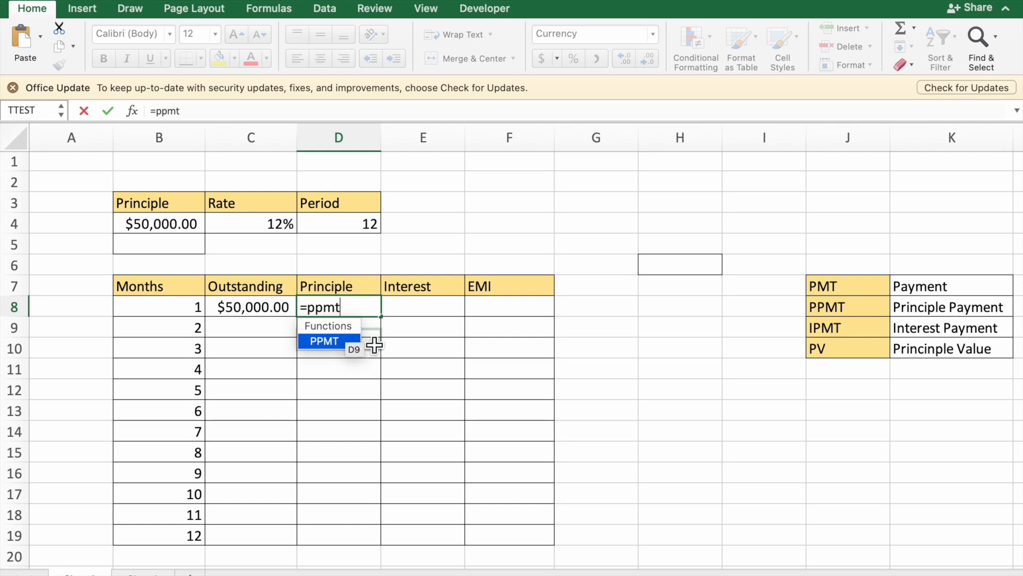
{"action": "double_click", "coordinate": [347, 343]}
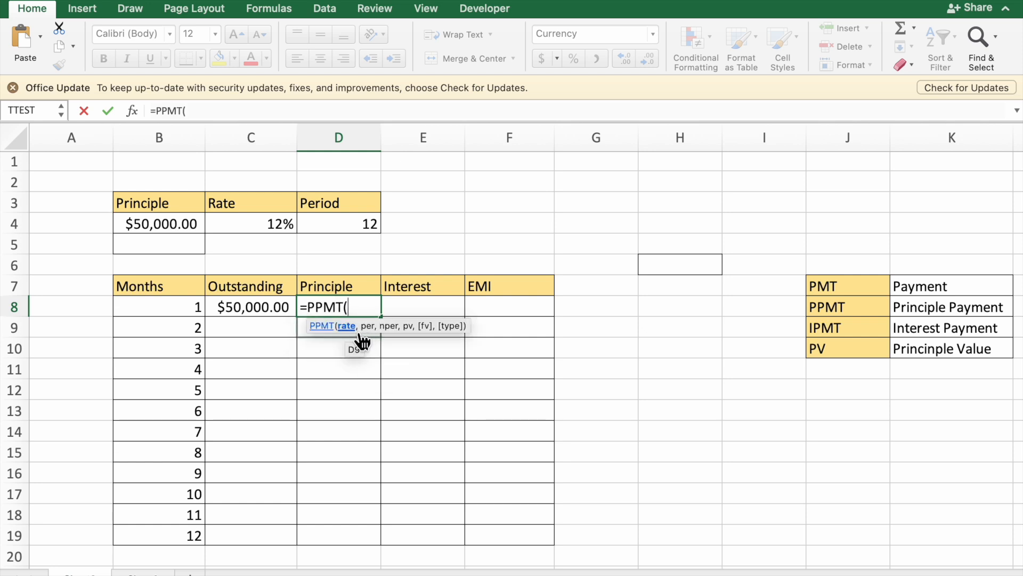
{"action": "left_click", "coordinate": [286, 231]}
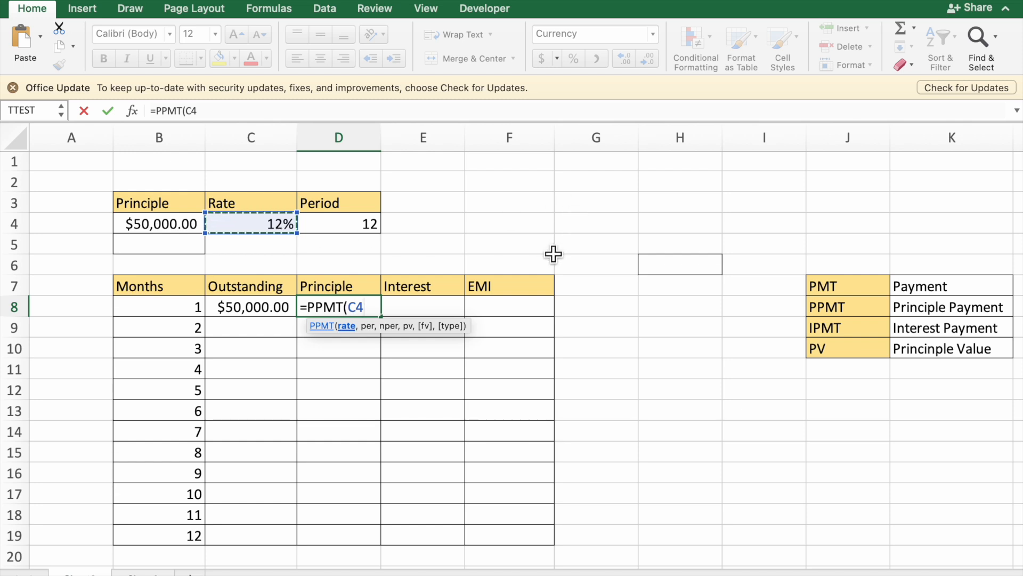
{"action": "type", "text": "/12"}
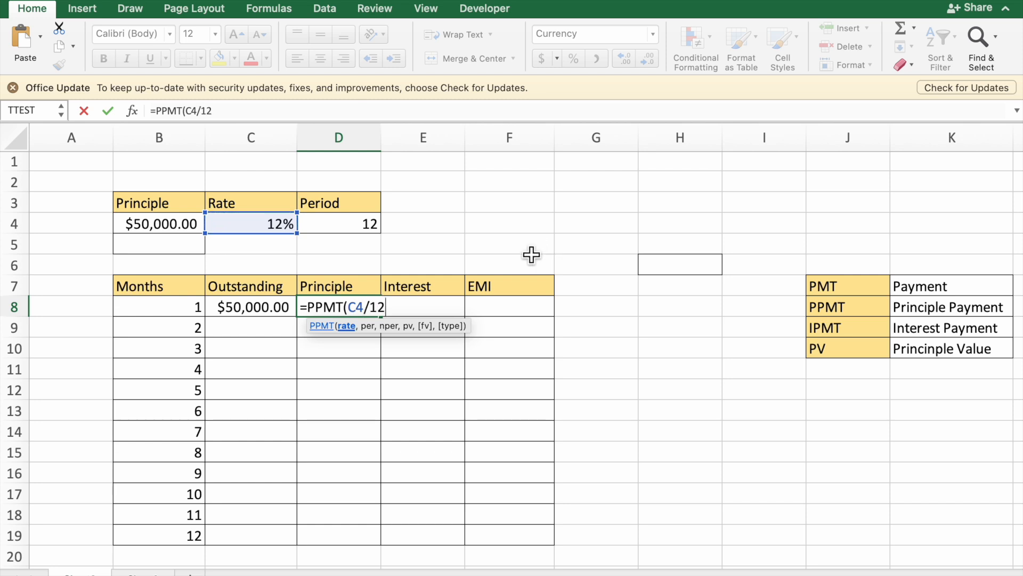
{"action": "left_click", "coordinate": [362, 313]}
{"action": "key", "text": "F4"}
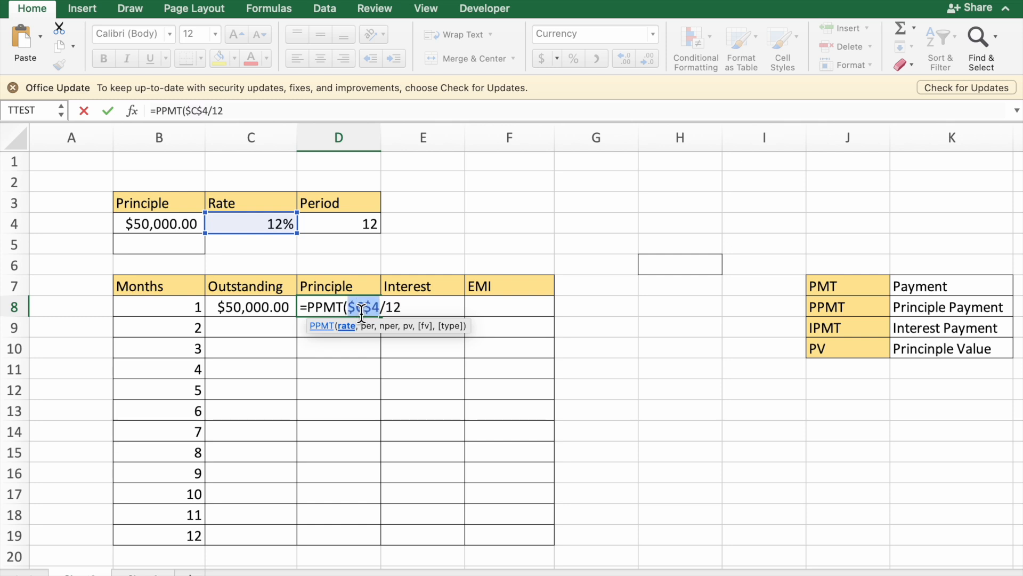
Step: Add B8 as the period and the absolute reference $D$4 as the number of periods to the PPMT formula
{"action": "left_click", "coordinate": [405, 308]}
{"action": "type", "text": ","}
{"action": "left_click", "coordinate": [199, 317]}
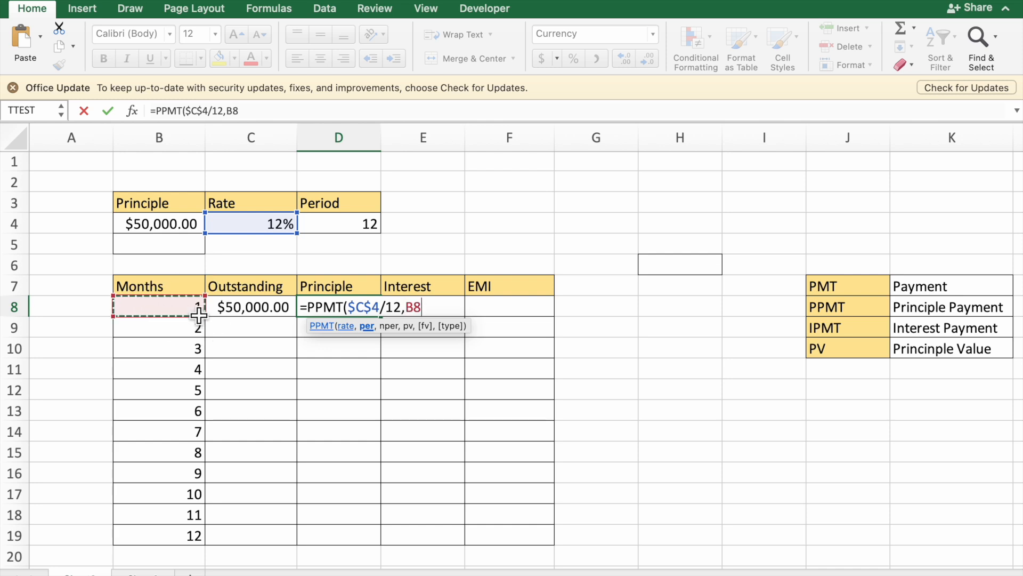
{"action": "type", "text": ","}
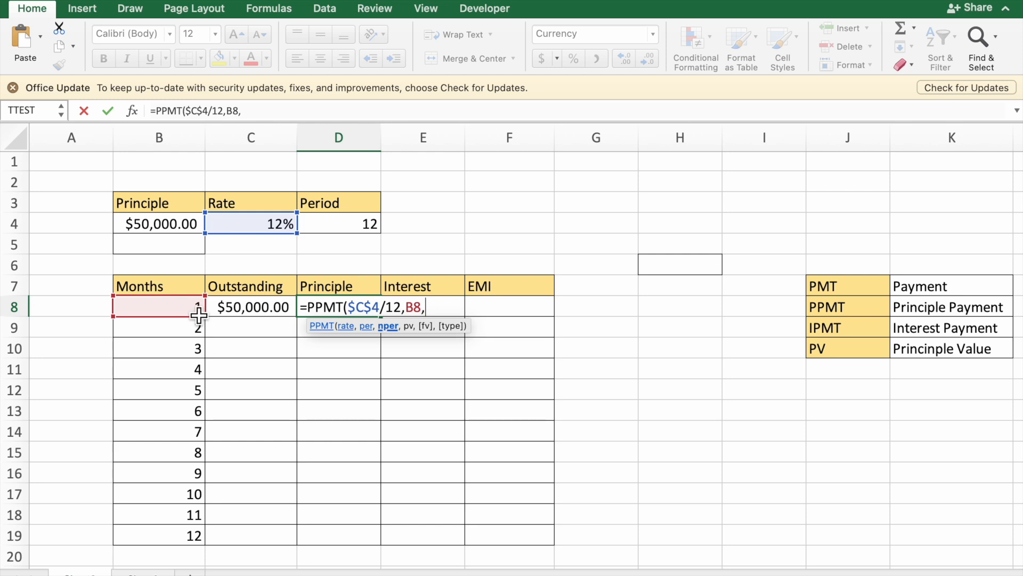
{"action": "left_click", "coordinate": [362, 231]}
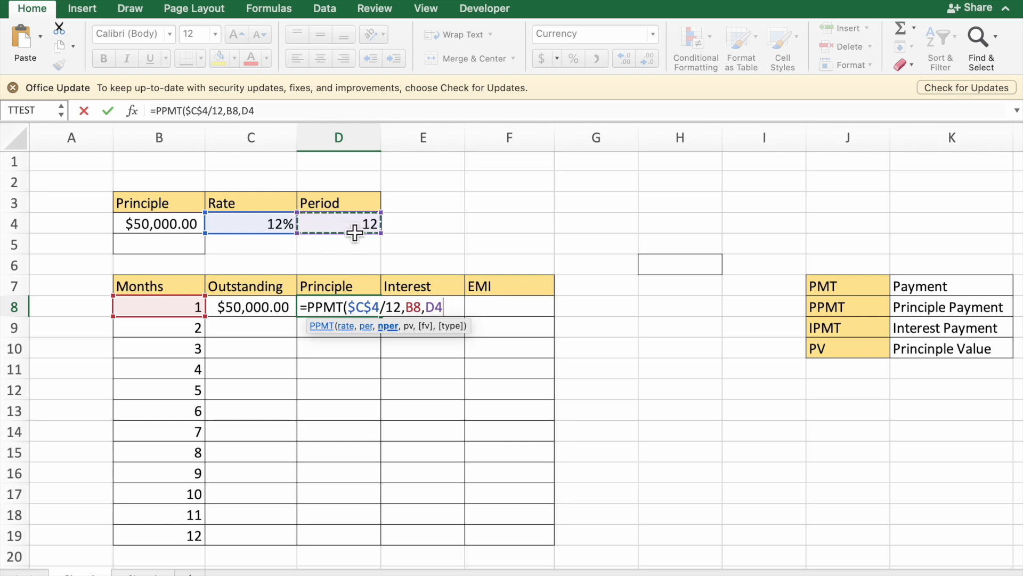
{"action": "key", "text": "F4"}
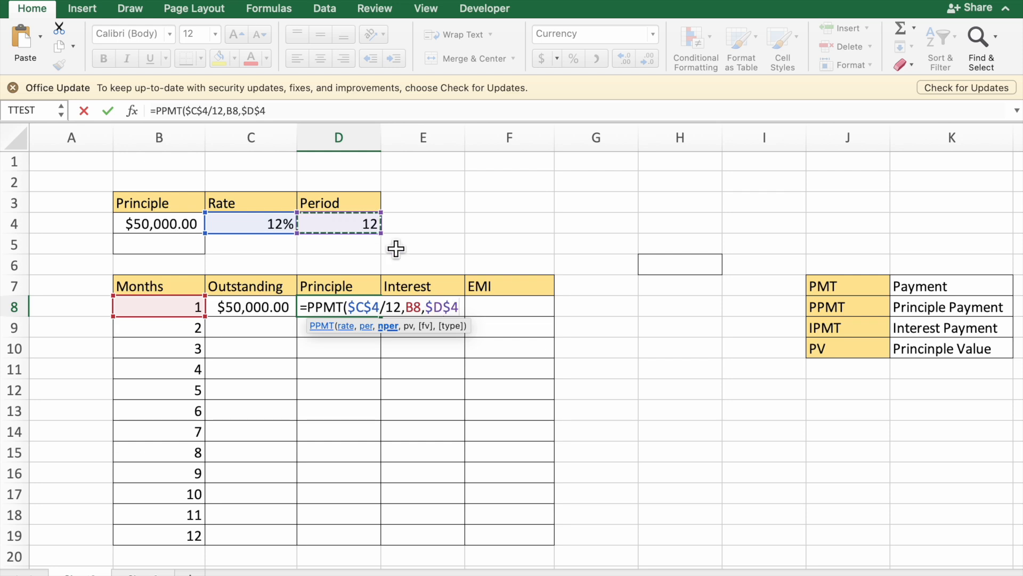
Step: Add -$B$4 as the present value and complete D8 as =PPMT($C$4/12,B8,$D$4,-$B$4)
{"action": "type", "text": ","}
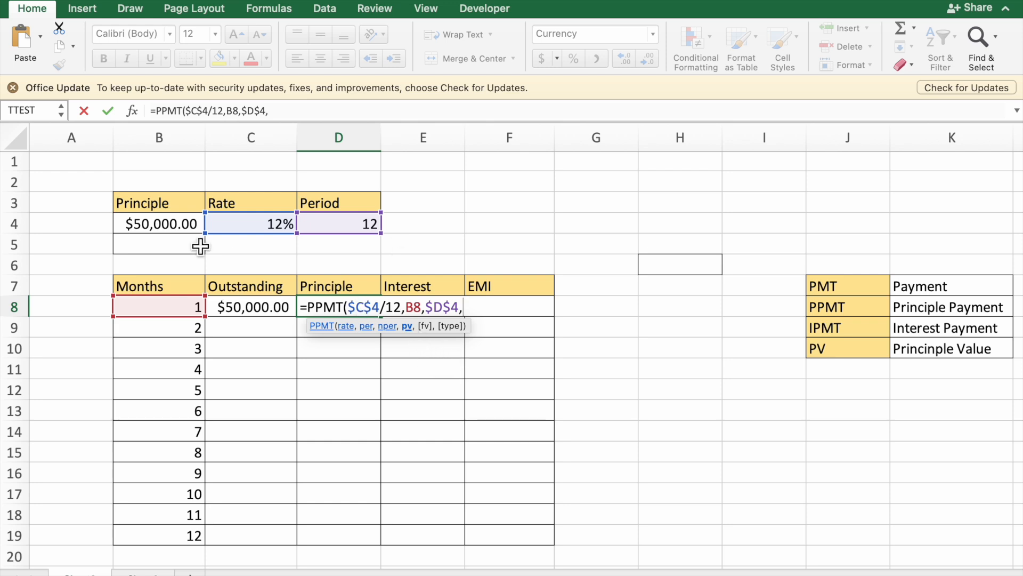
{"action": "left_click", "coordinate": [155, 229]}
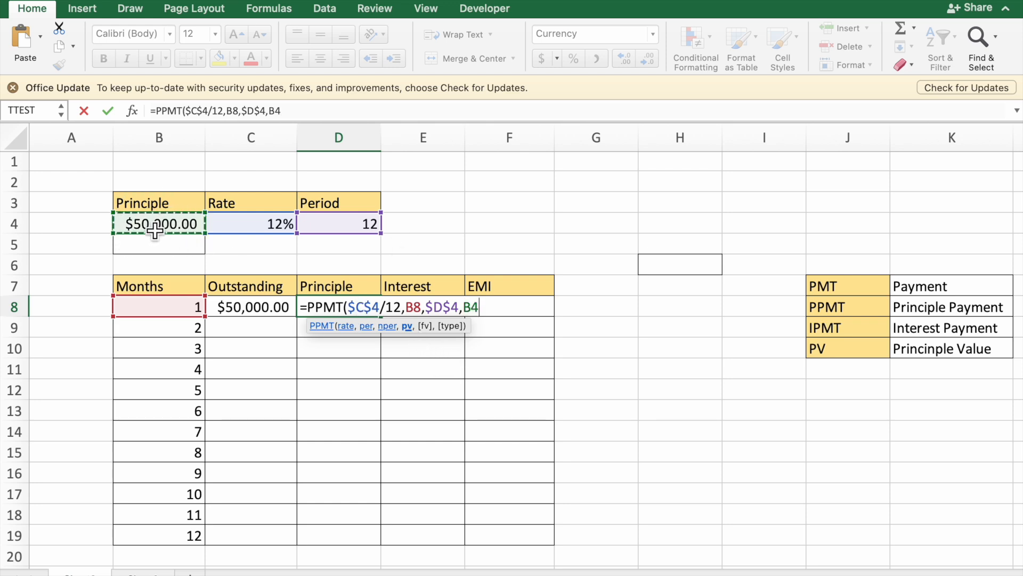
{"action": "left_click", "coordinate": [467, 309]}
{"action": "type", "text": "-"}
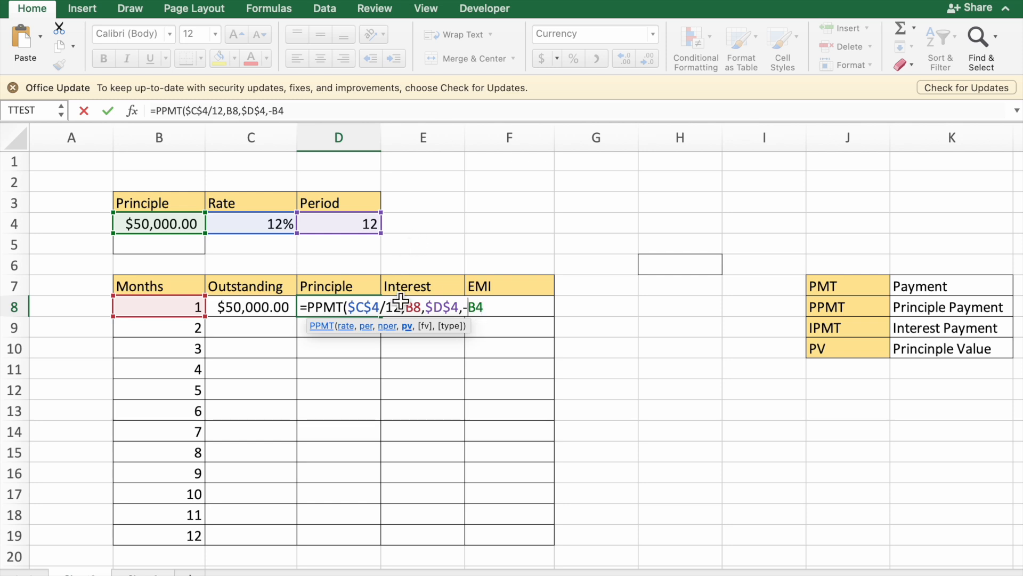
{"action": "key", "text": "F4"}
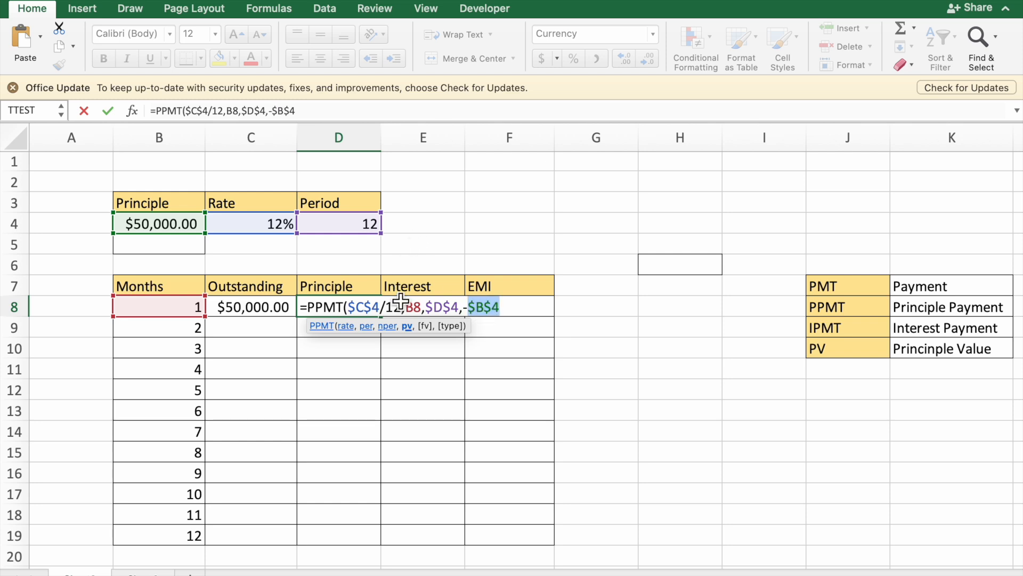
{"action": "left_click", "coordinate": [508, 312]}
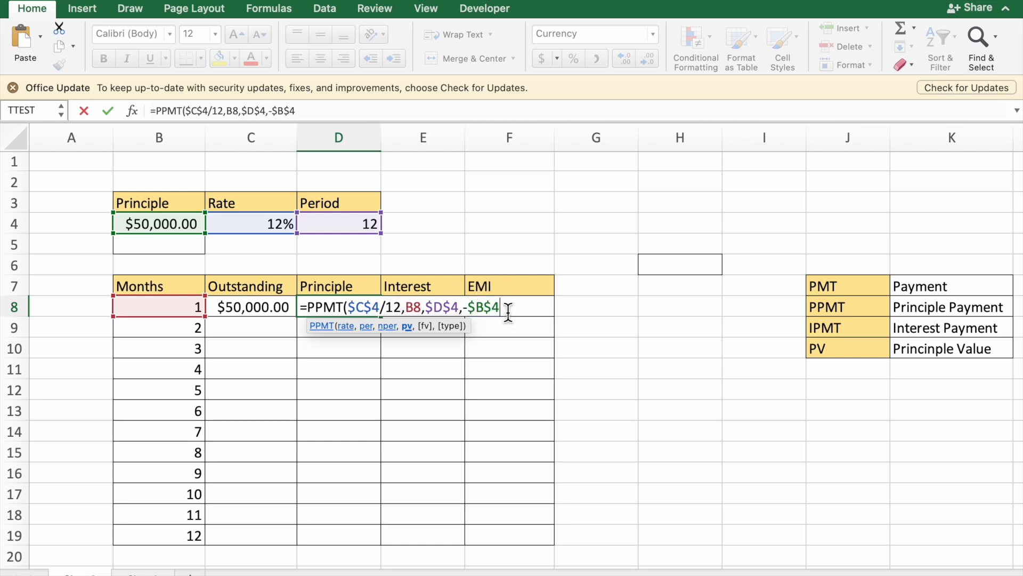
{"action": "type", "text": ")"}
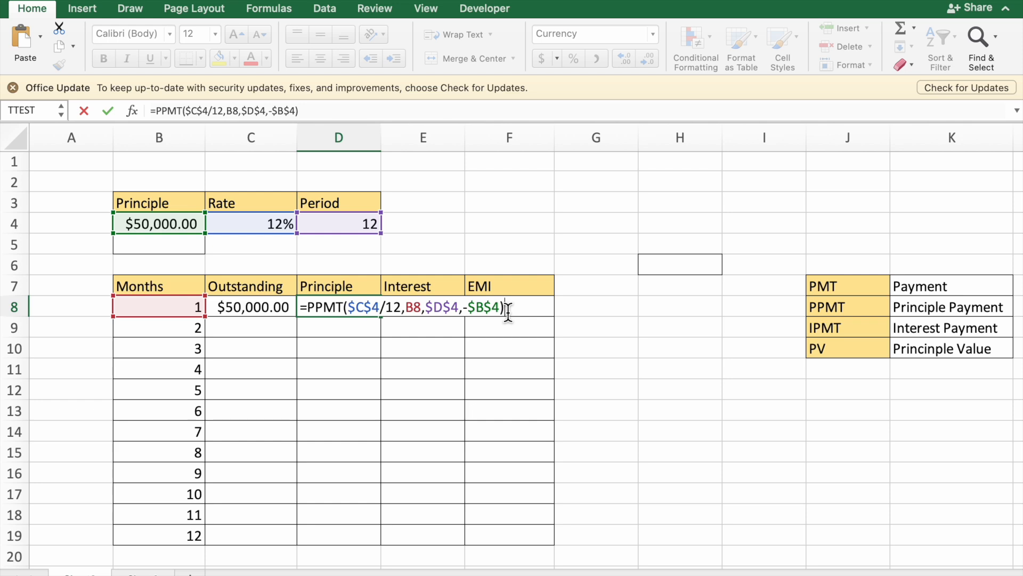
{"action": "key", "text": "Return"}
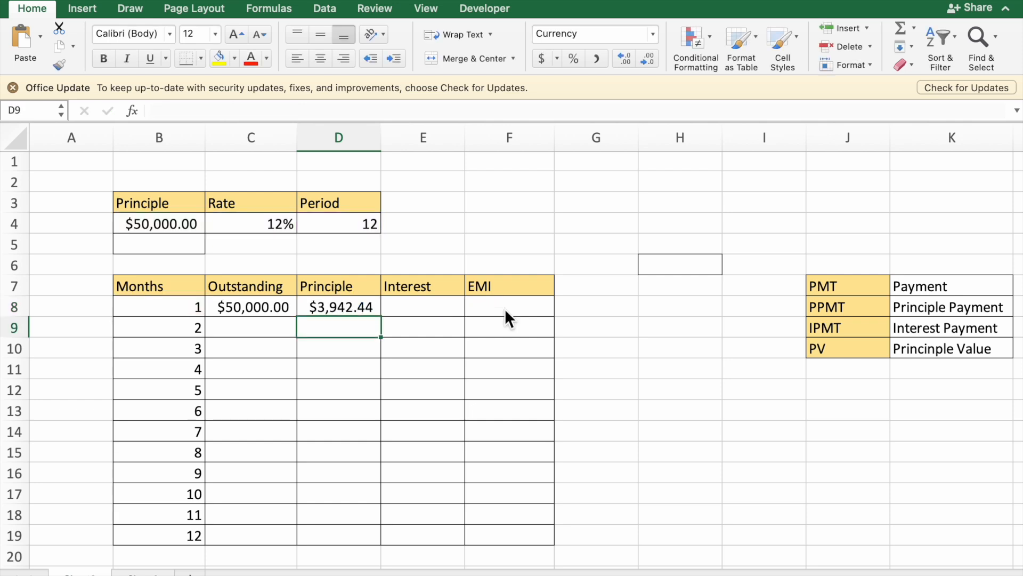
{"action": "left_click", "coordinate": [344, 316]}
Step: Begin an IPMT formula in E8 with the absolute monthly rate $C$4/12 as its rate argument
{"action": "left_click", "coordinate": [423, 315]}
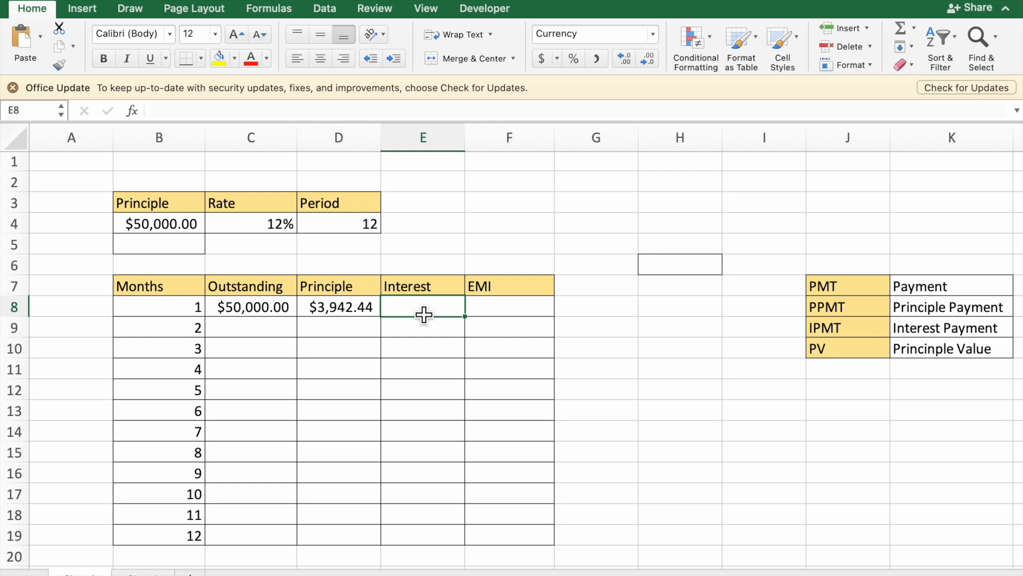
{"action": "type", "text": "="}
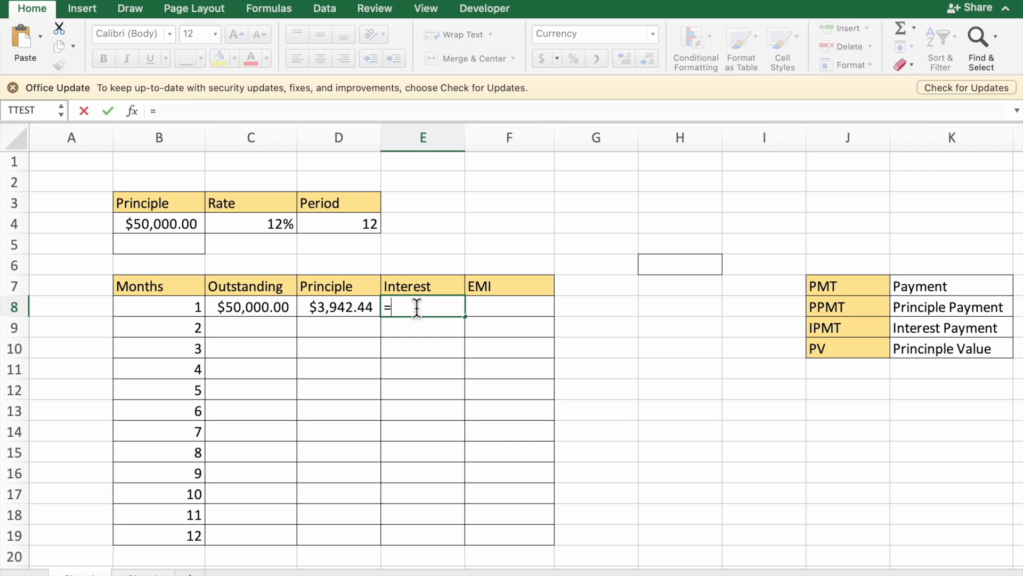
{"action": "type", "text": "ipmt"}
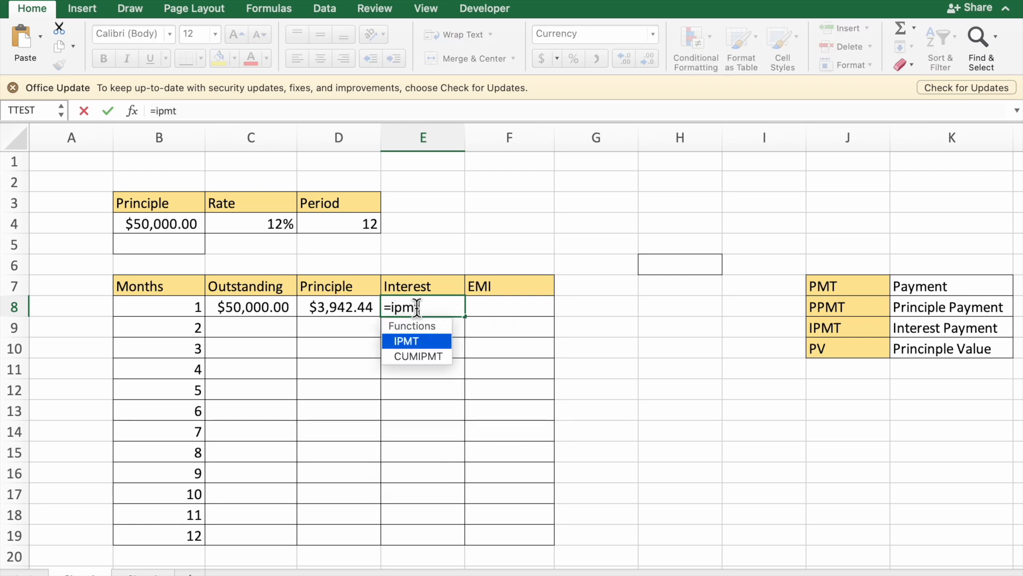
{"action": "double_click", "coordinate": [423, 339]}
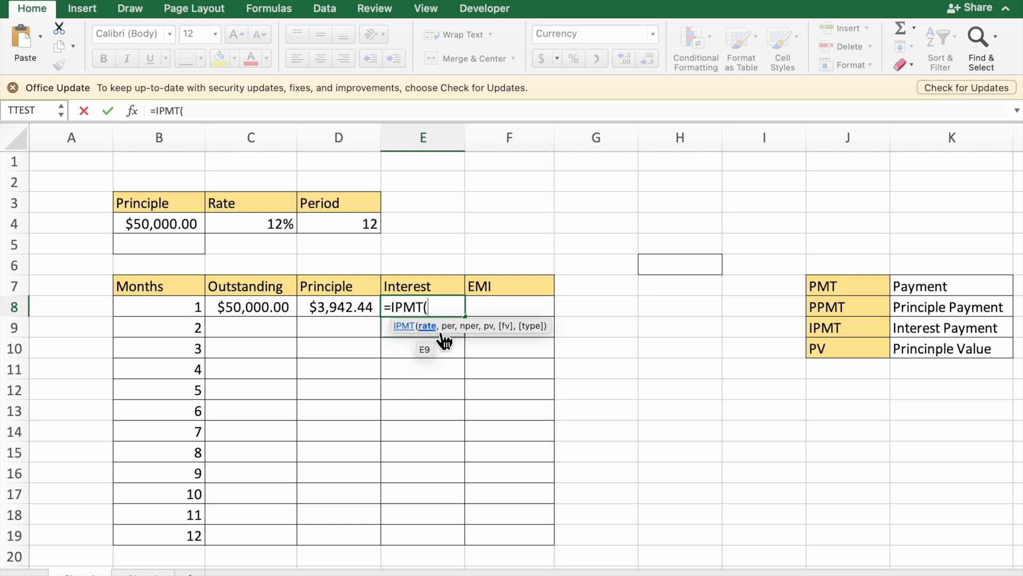
{"action": "left_click", "coordinate": [287, 233]}
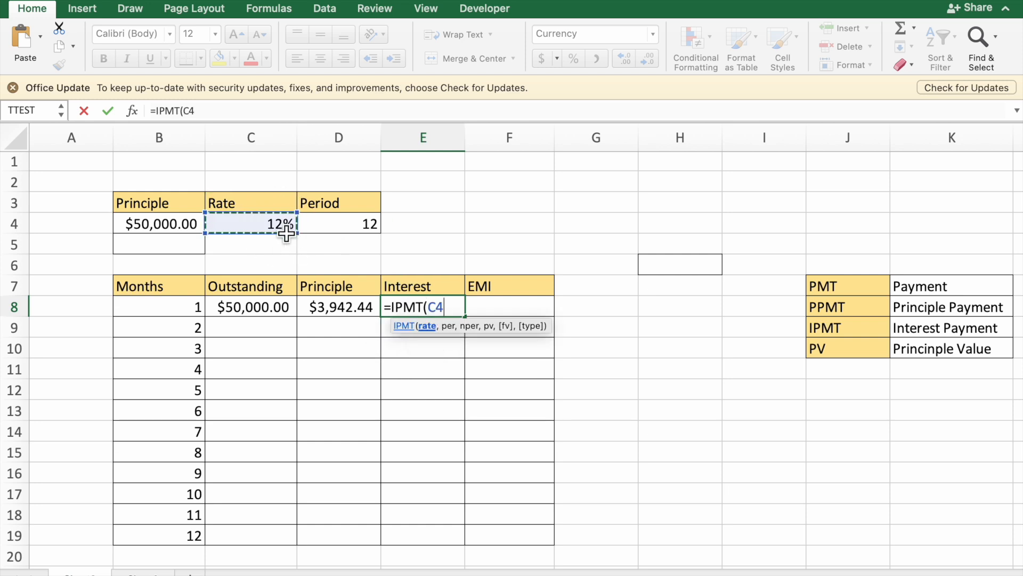
{"action": "type", "text": "/12"}
{"action": "left_click", "coordinate": [440, 308]}
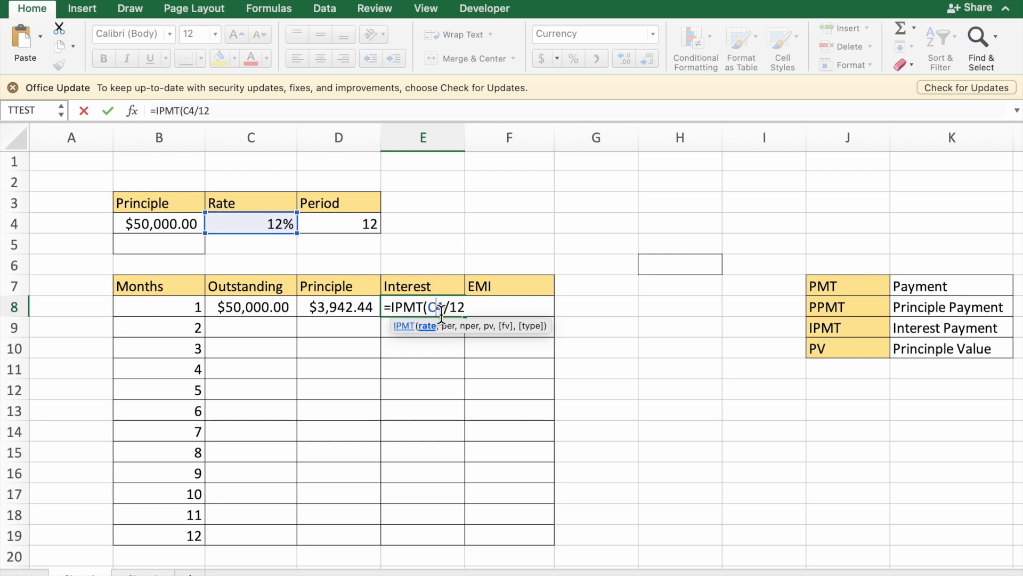
{"action": "key", "text": "F4"}
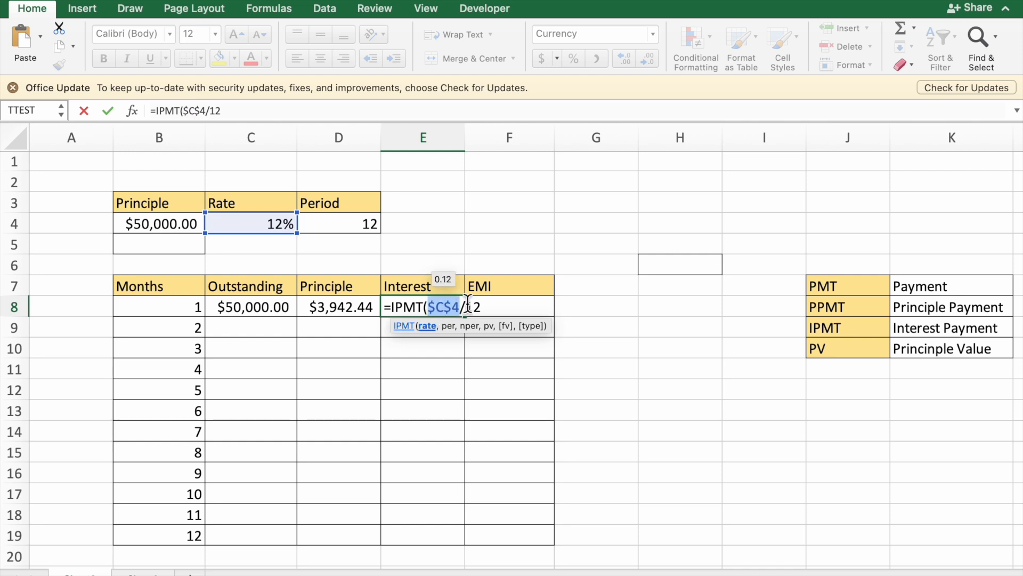
{"action": "left_click", "coordinate": [489, 308]}
{"action": "type", "text": ","}
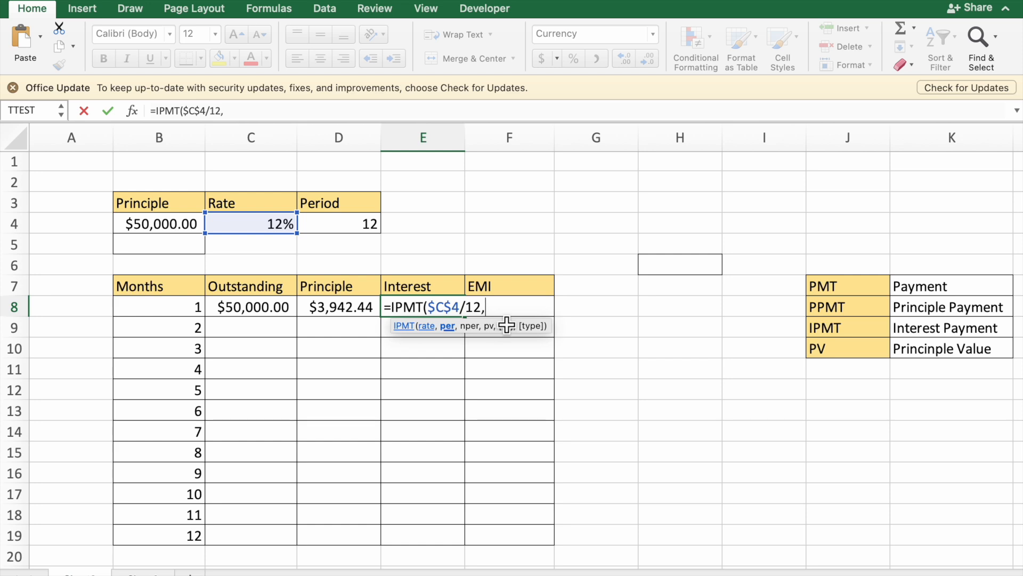
Step: Add B8 as the period and the absolute reference $D$4 as the number of periods to the IPMT formula
{"action": "left_click", "coordinate": [193, 315]}
{"action": "type", "text": ","}
{"action": "left_click", "coordinate": [364, 231]}
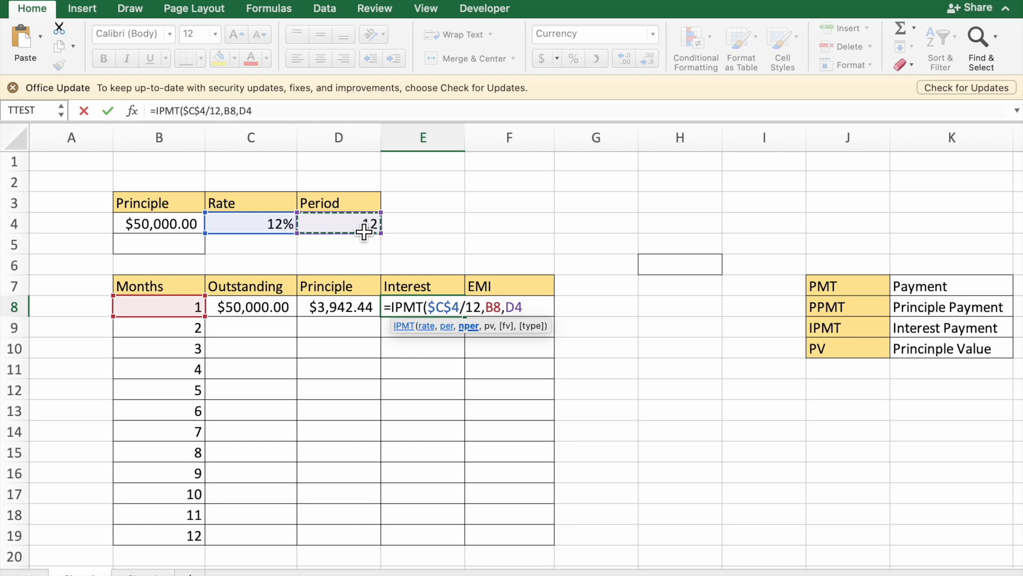
{"action": "key", "text": "F4"}
{"action": "type", "text": ","}
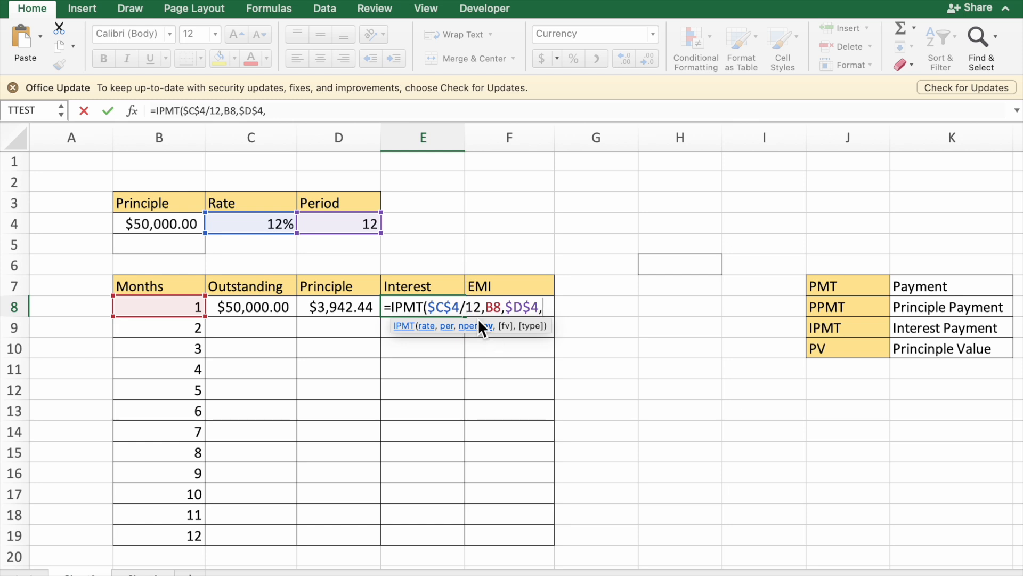
Step: Add the absolute reference $B$4 as the present value and complete E8 as =IPMT($C$4/12,B8,$D$4,$B$4)
{"action": "left_click", "coordinate": [153, 229]}
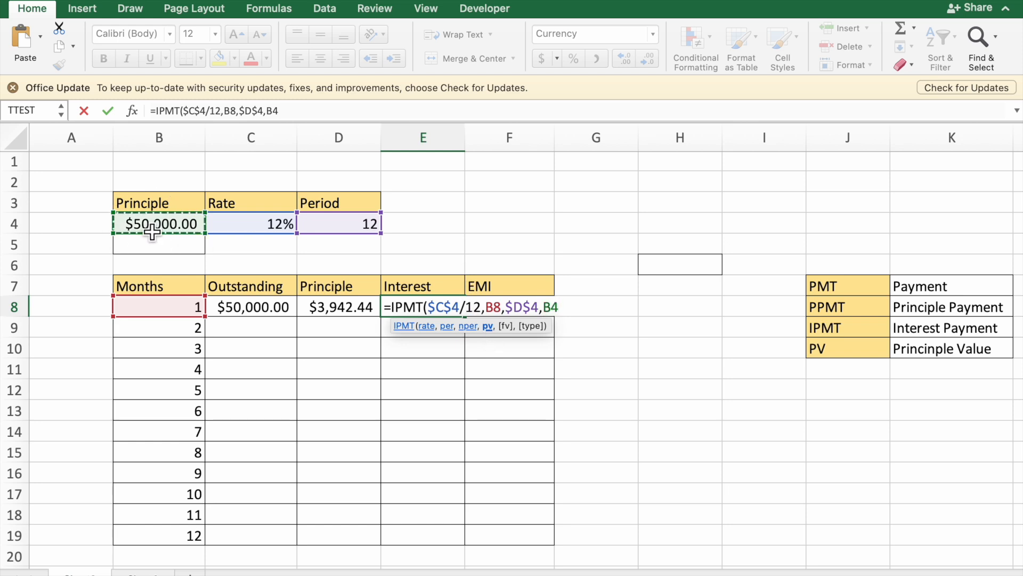
{"action": "key", "text": "F4"}
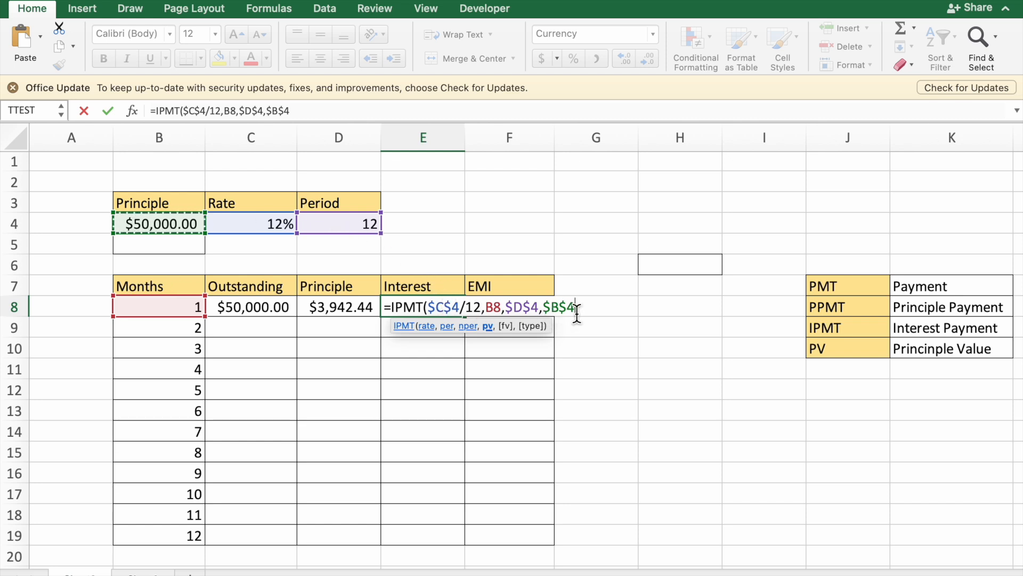
{"action": "type", "text": ")"}
{"action": "key", "text": "Return"}
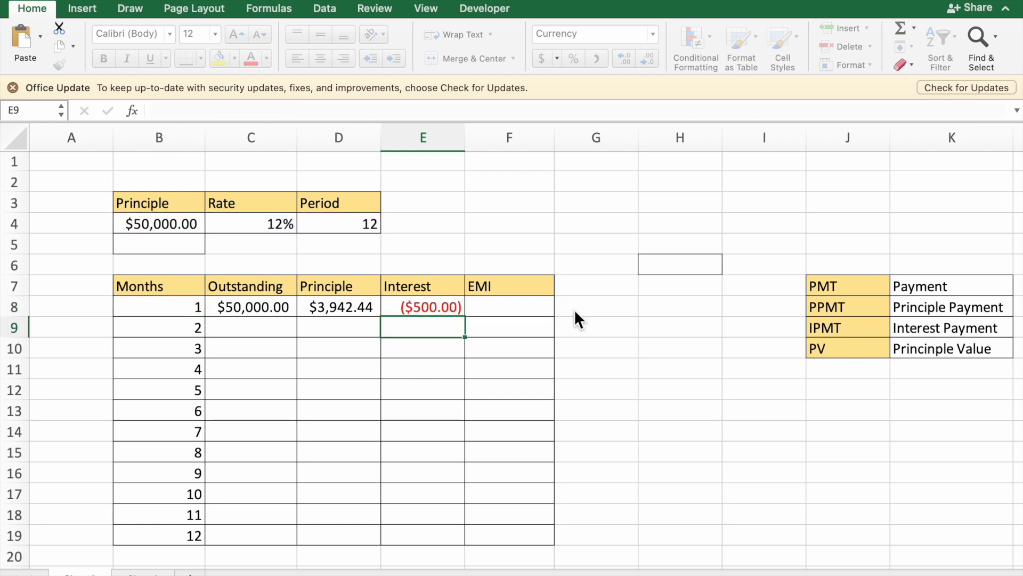
Step: Negate the present value in the month 1 interest formula so E8 reads =IPMT($C$4/12,B8,$D$4,-$B$4)
{"action": "double_click", "coordinate": [447, 315]}
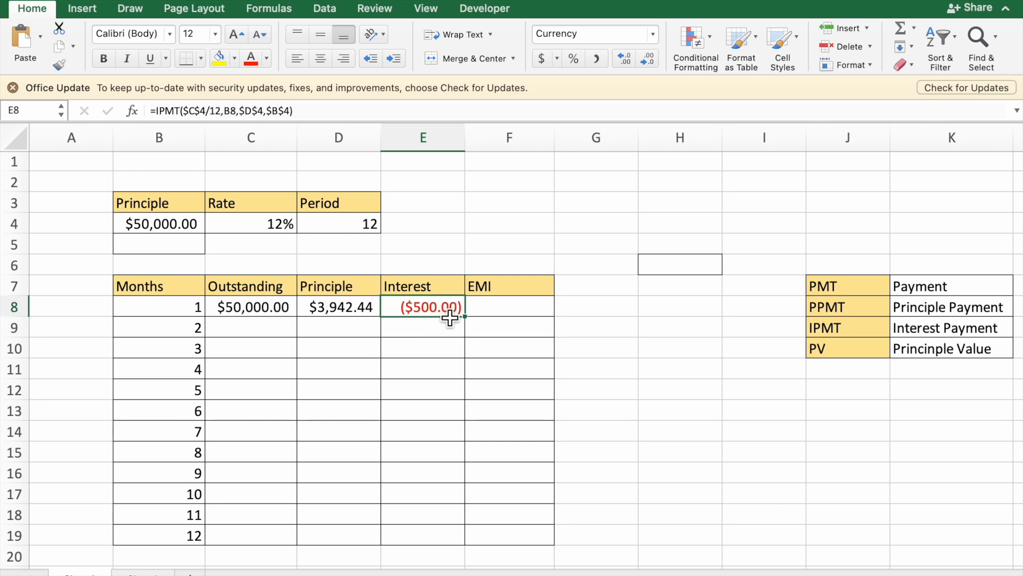
{"action": "left_click", "coordinate": [544, 315]}
{"action": "type", "text": "-"}
{"action": "key", "text": "Return"}
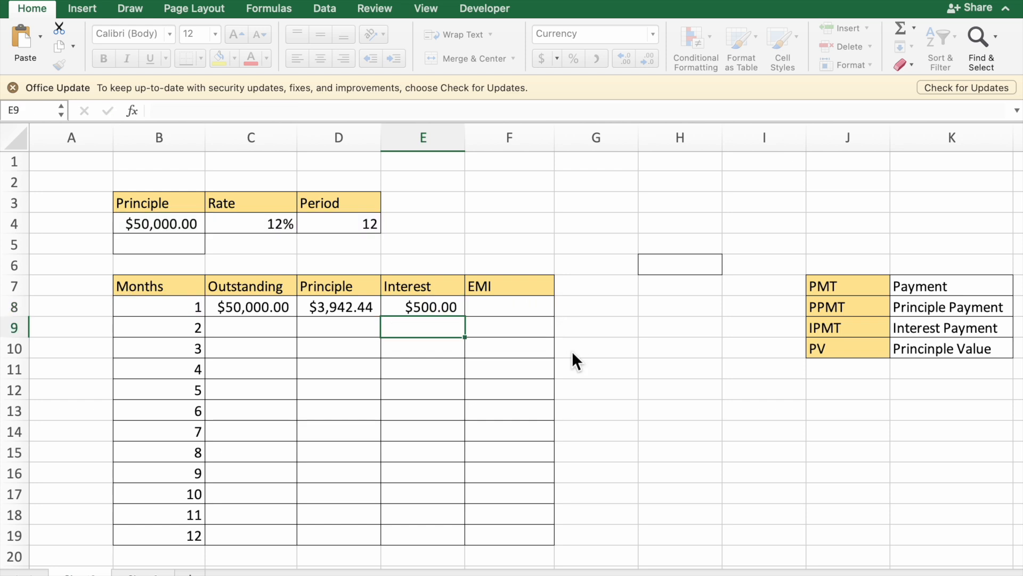
{"action": "left_click", "coordinate": [454, 314]}
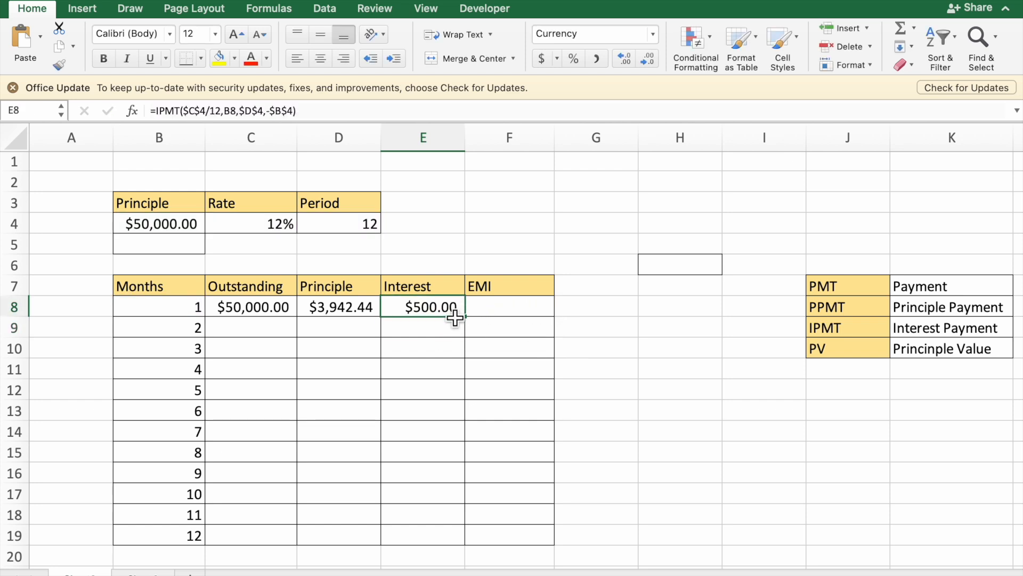
Step: Begin a PMT formula in F8 with the absolute monthly rate $C$4/12 as its rate argument
{"action": "left_click", "coordinate": [535, 315]}
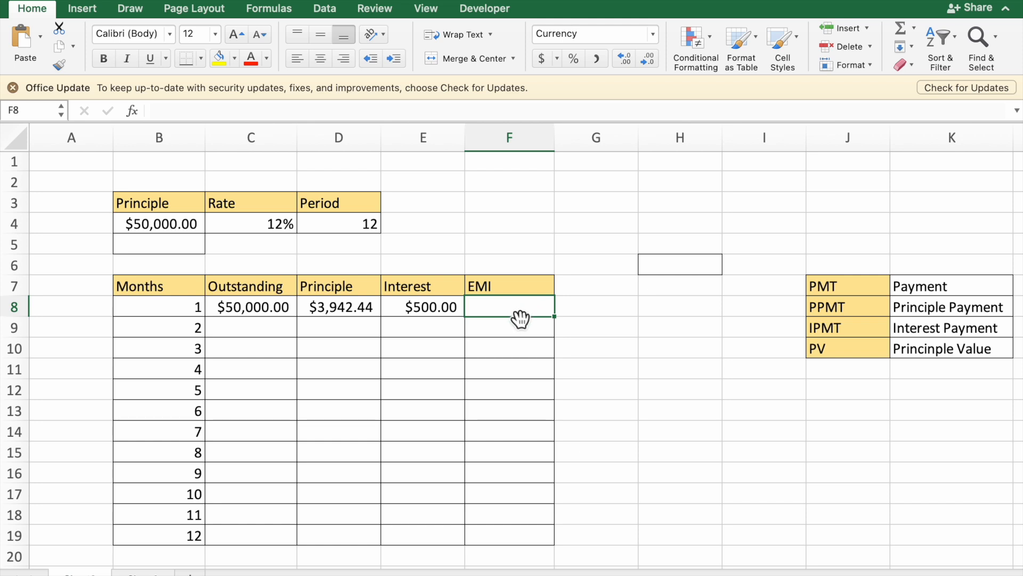
{"action": "type", "text": "="}
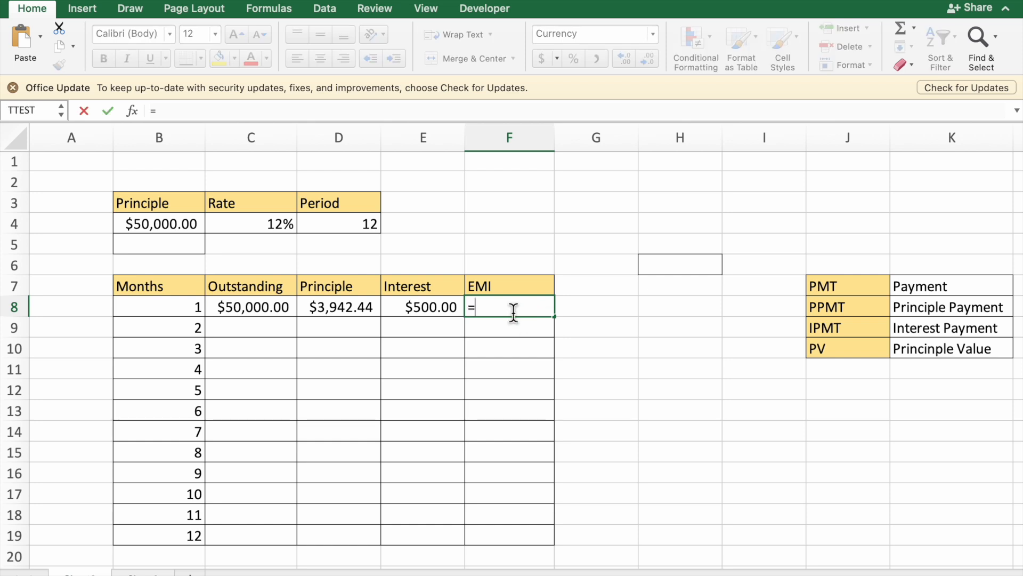
{"action": "type", "text": "pmt"}
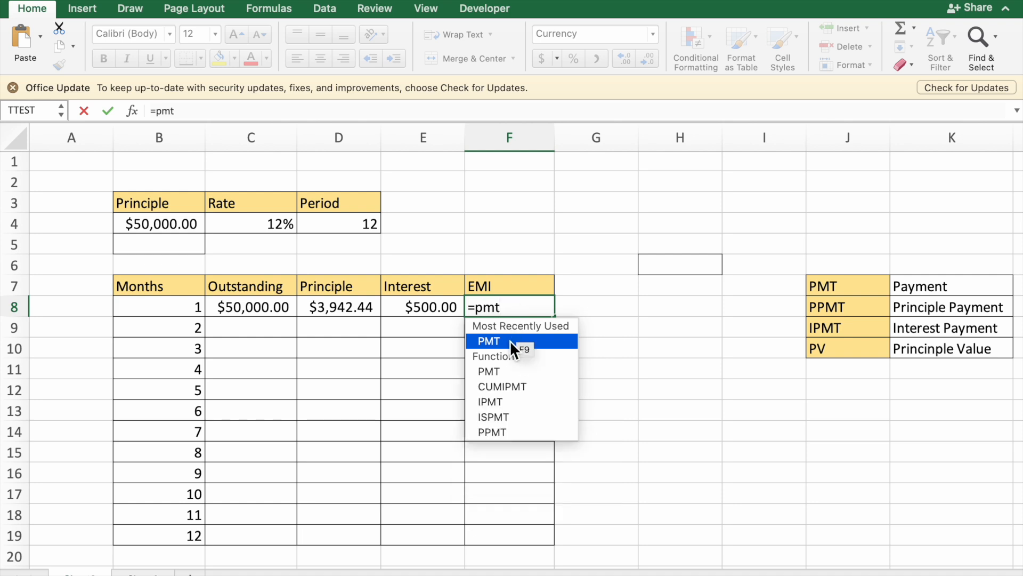
{"action": "double_click", "coordinate": [509, 340]}
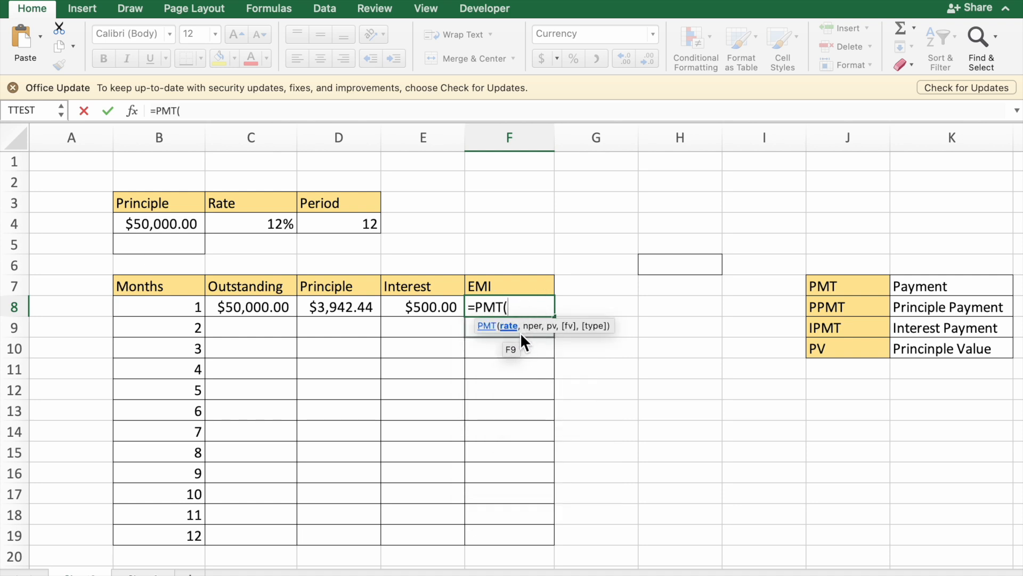
{"action": "left_click", "coordinate": [278, 228]}
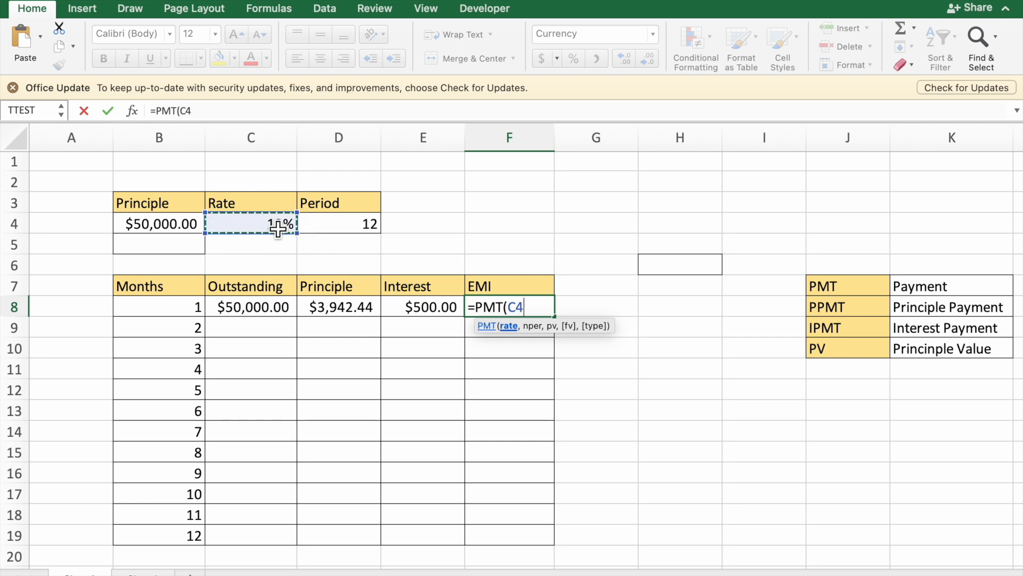
{"action": "type", "text": "/12"}
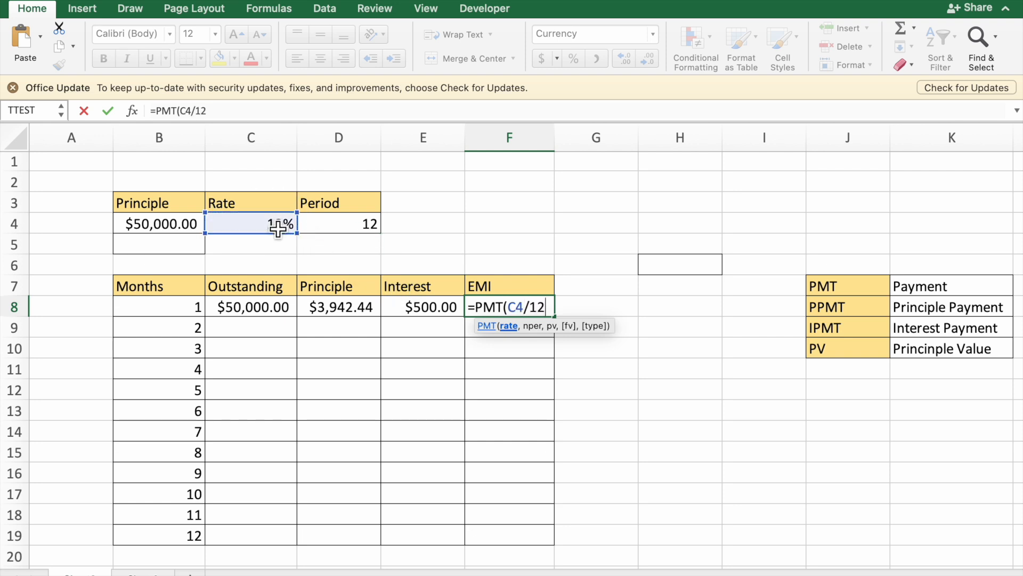
{"action": "left_click", "coordinate": [518, 308]}
{"action": "key", "text": "F4"}
{"action": "left_click", "coordinate": [569, 308]}
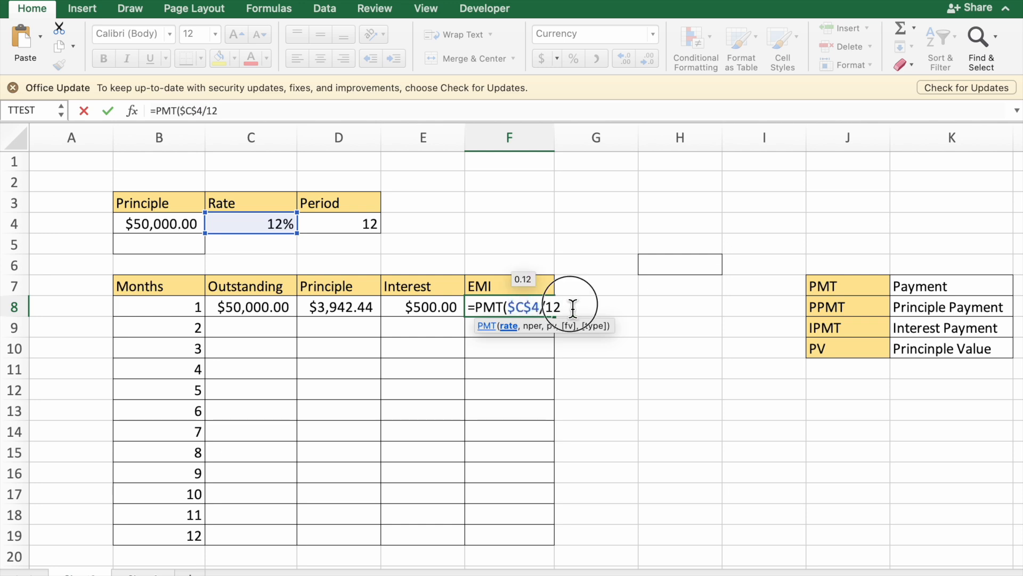
{"action": "type", "text": ","}
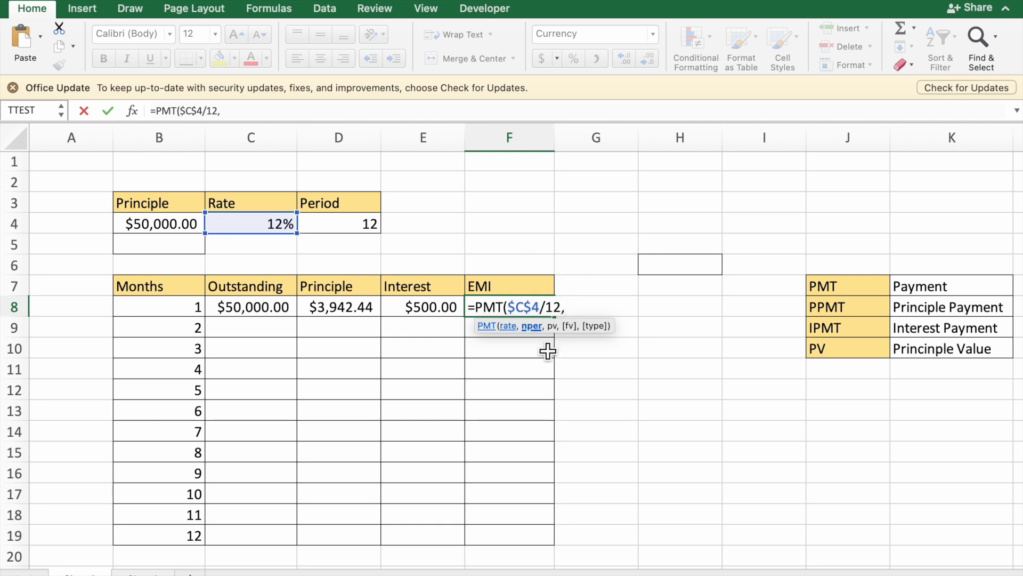
Step: Add $D$4 as the number of periods and $B$4 as the present value, completing F8 as =PMT($C$4/12,$D$4,$B$4)
{"action": "left_click", "coordinate": [375, 235]}
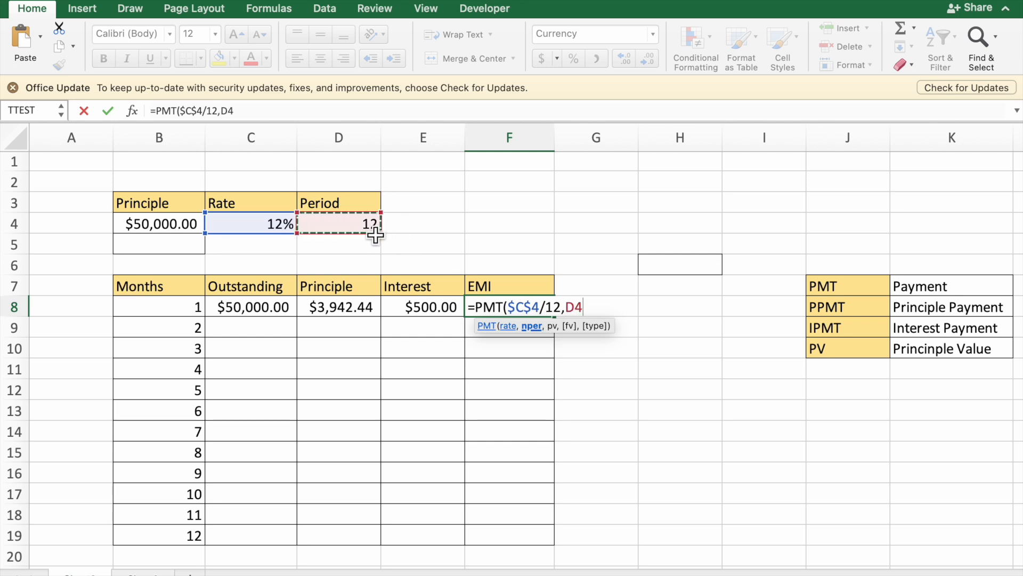
{"action": "key", "text": "F4"}
{"action": "type", "text": ","}
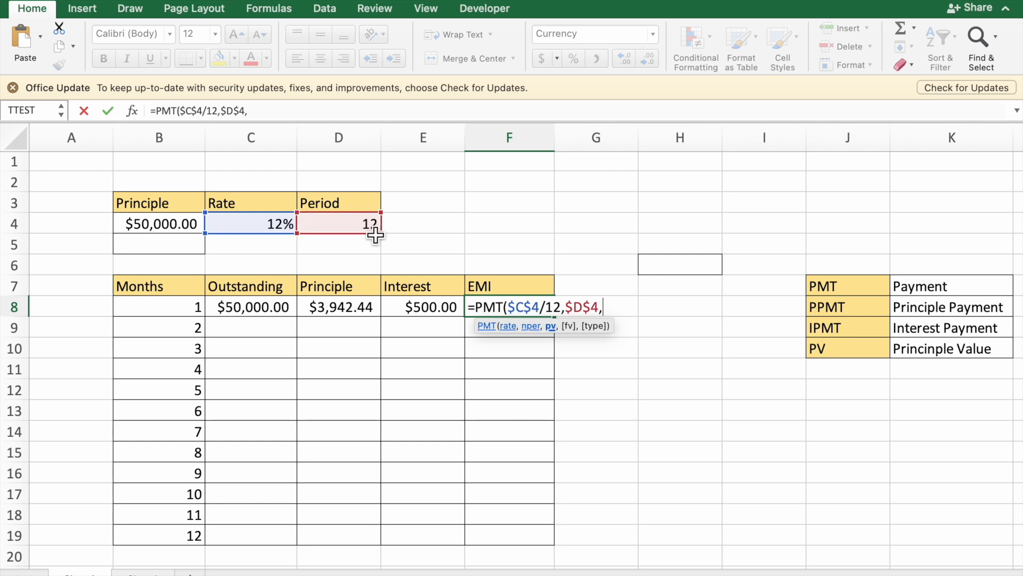
{"action": "left_click", "coordinate": [178, 234]}
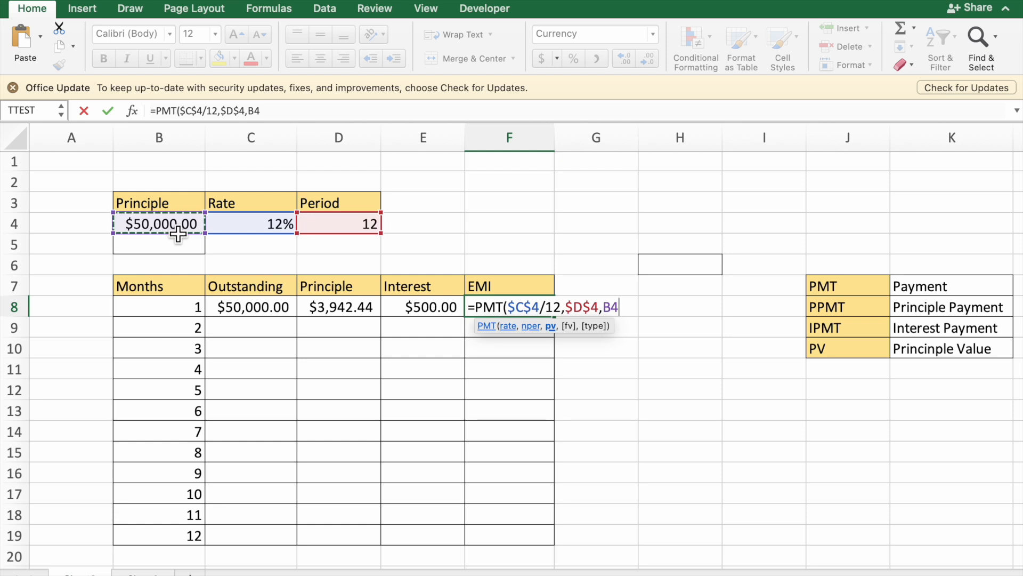
{"action": "key", "text": "F4"}
{"action": "type", "text": ")"}
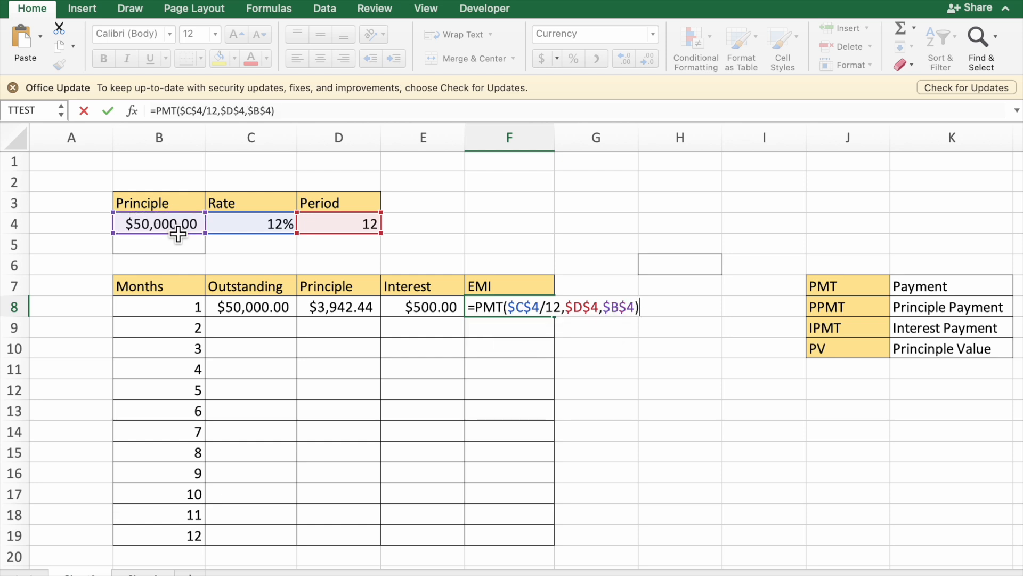
{"action": "key", "text": "Return"}
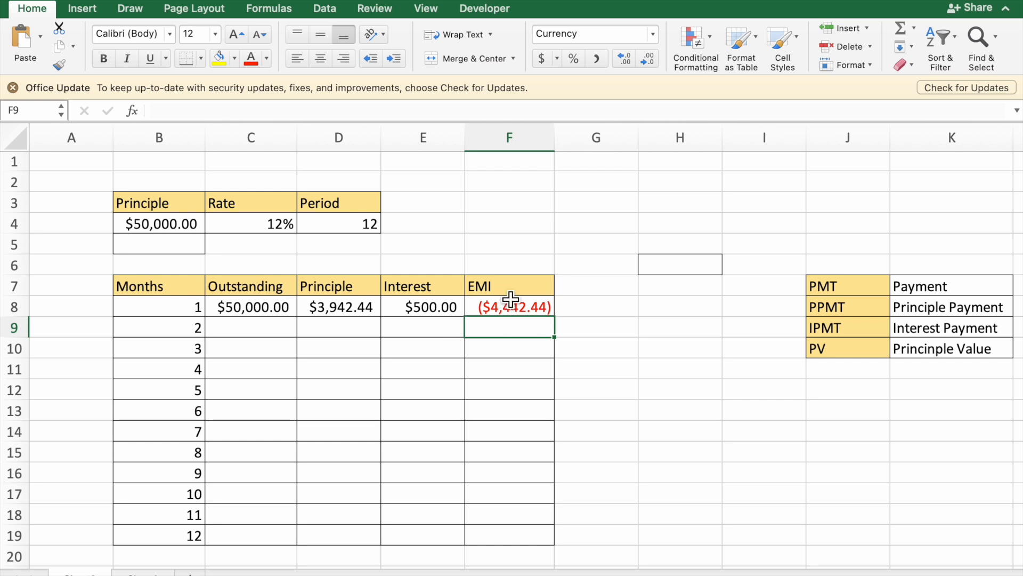
Step: Negate the present value in the month 1 EMI formula so F8 reads =PMT($C$4/12,$D$4,-$B$4)
{"action": "double_click", "coordinate": [511, 308]}
{"action": "left_click", "coordinate": [606, 309]}
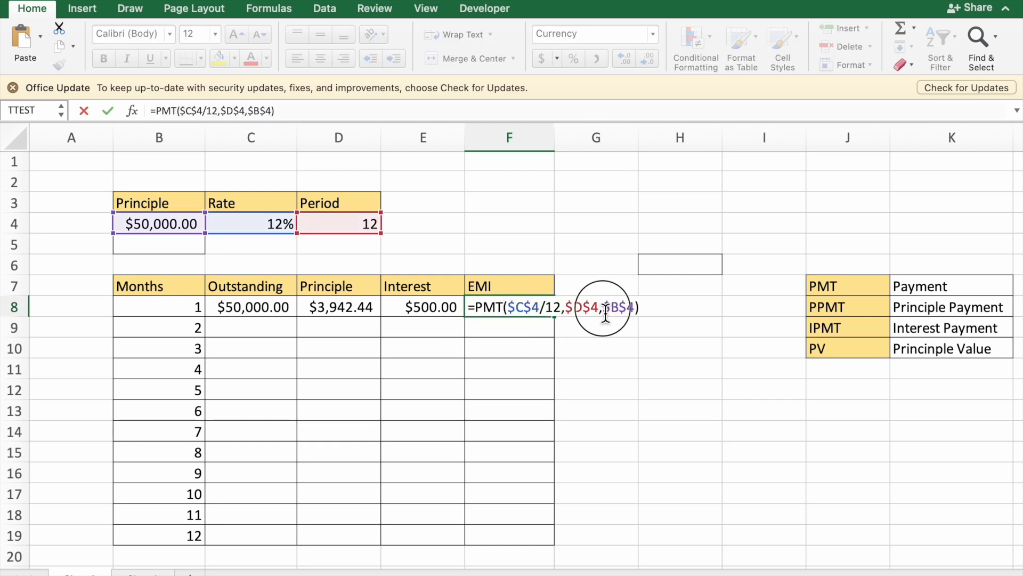
{"action": "type", "text": "-"}
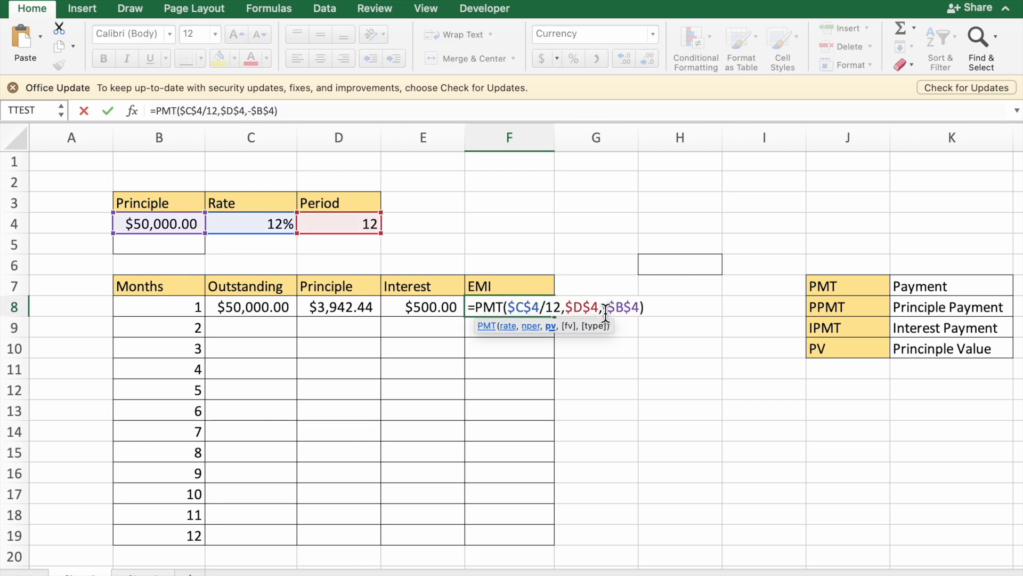
{"action": "key", "text": "Return"}
{"action": "left_click", "coordinate": [498, 307]}
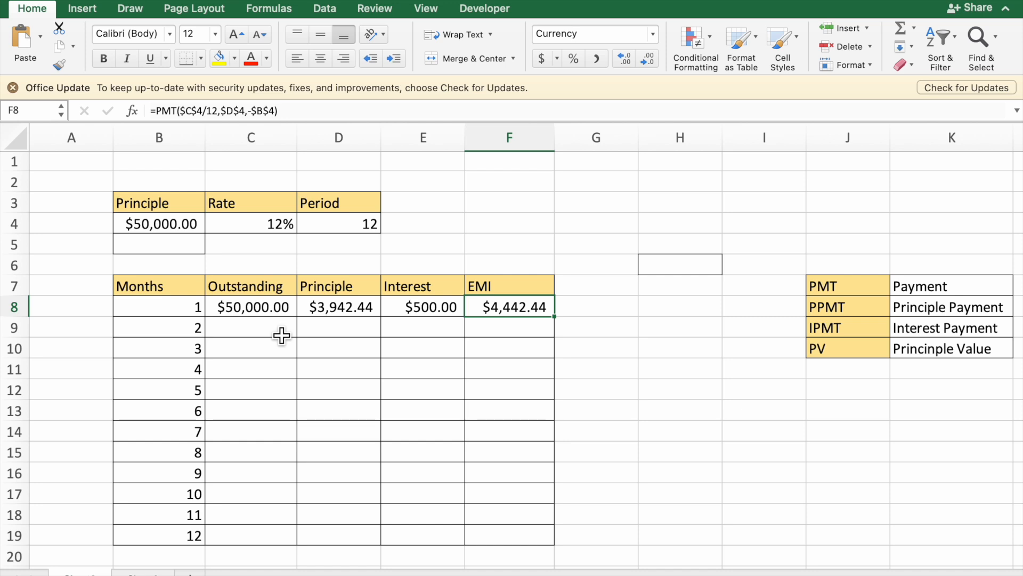
Step: Enter the month 2 outstanding formula =C8-F8 in C9, subtracting the month 1 EMI from the previous outstanding balance
{"action": "left_click", "coordinate": [276, 336]}
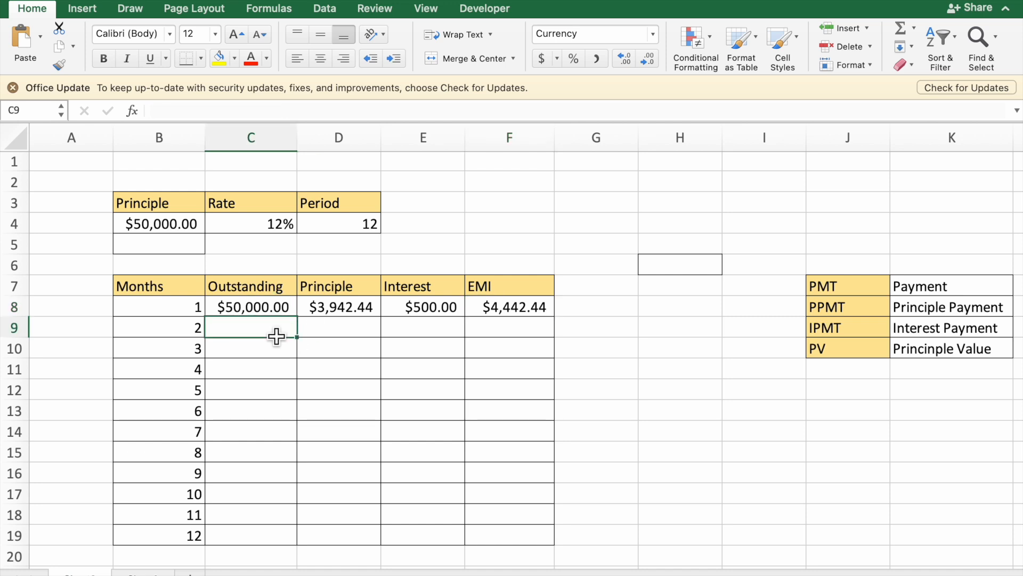
{"action": "type", "text": "="}
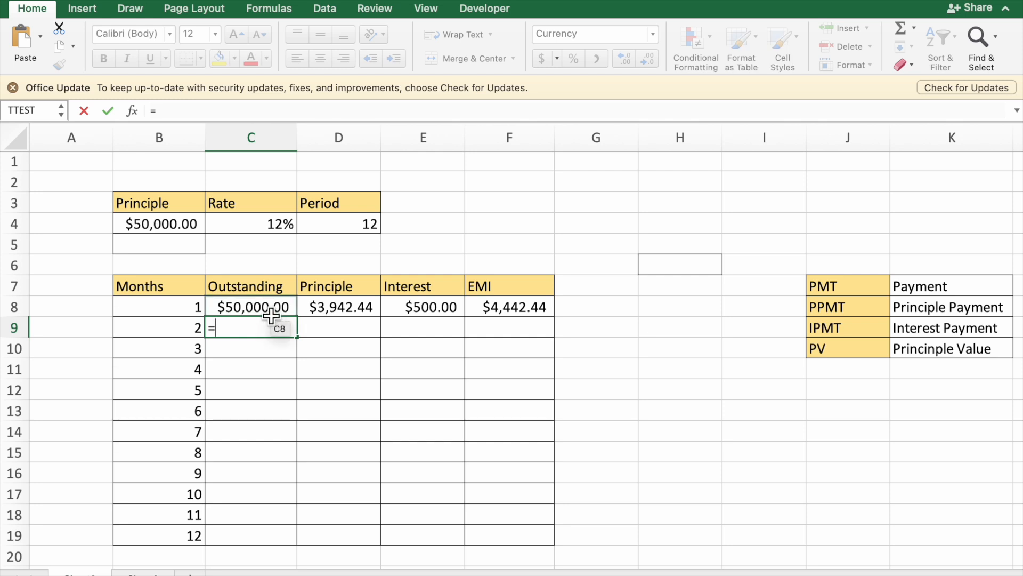
{"action": "left_click", "coordinate": [272, 316]}
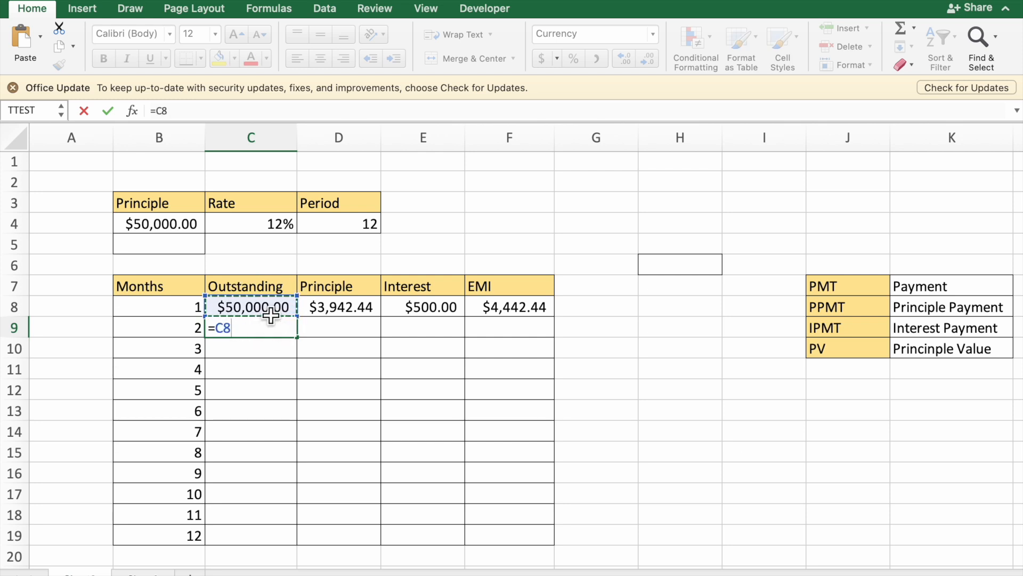
{"action": "type", "text": "-"}
{"action": "left_click", "coordinate": [501, 309]}
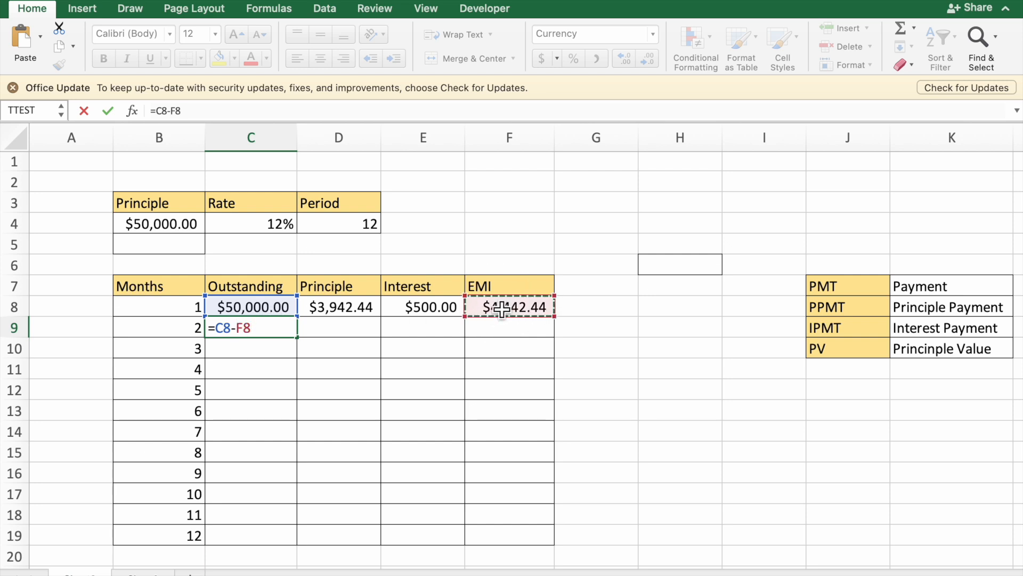
{"action": "key", "text": "Return"}
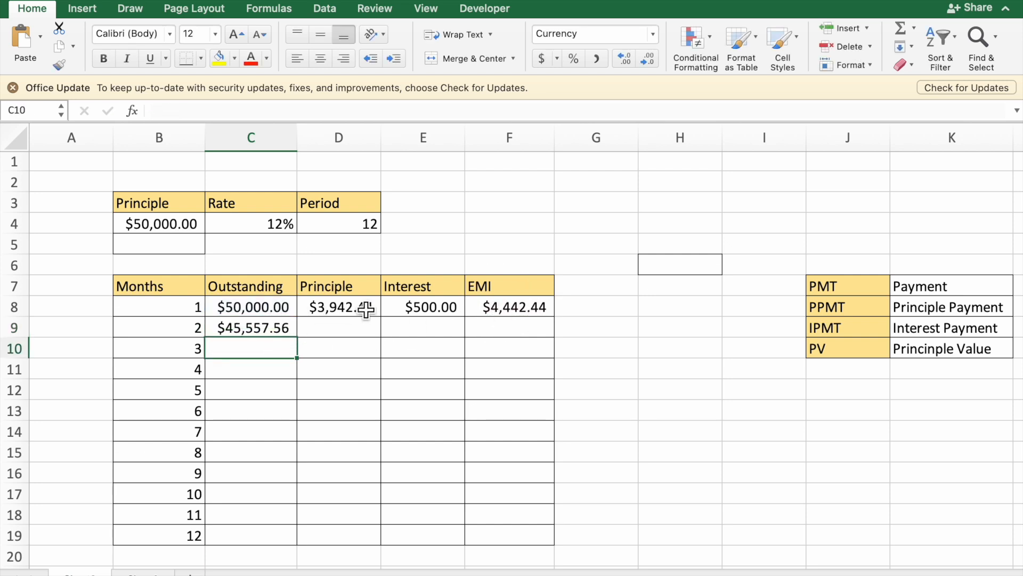
Step: Fill the month 1 principle, interest and EMI formulas in D8, E8 and F8 down through month 12 in row 19
{"action": "left_click", "coordinate": [366, 309]}
{"action": "left_click_drag", "start_coordinate": [381, 317], "coordinate": [389, 507]}
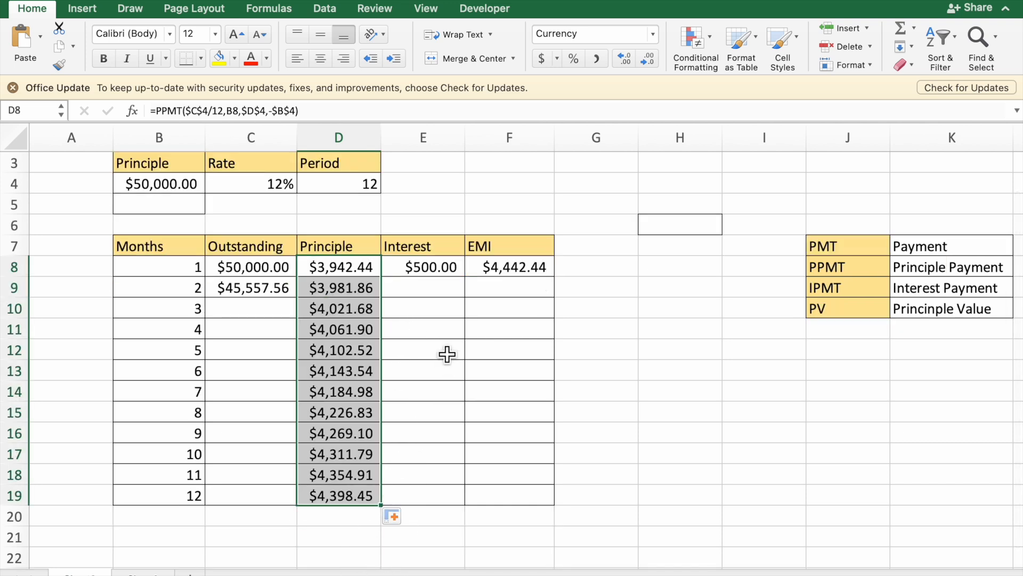
{"action": "left_click", "coordinate": [457, 270]}
{"action": "left_click_drag", "start_coordinate": [467, 278], "coordinate": [454, 503]}
{"action": "left_click", "coordinate": [535, 273]}
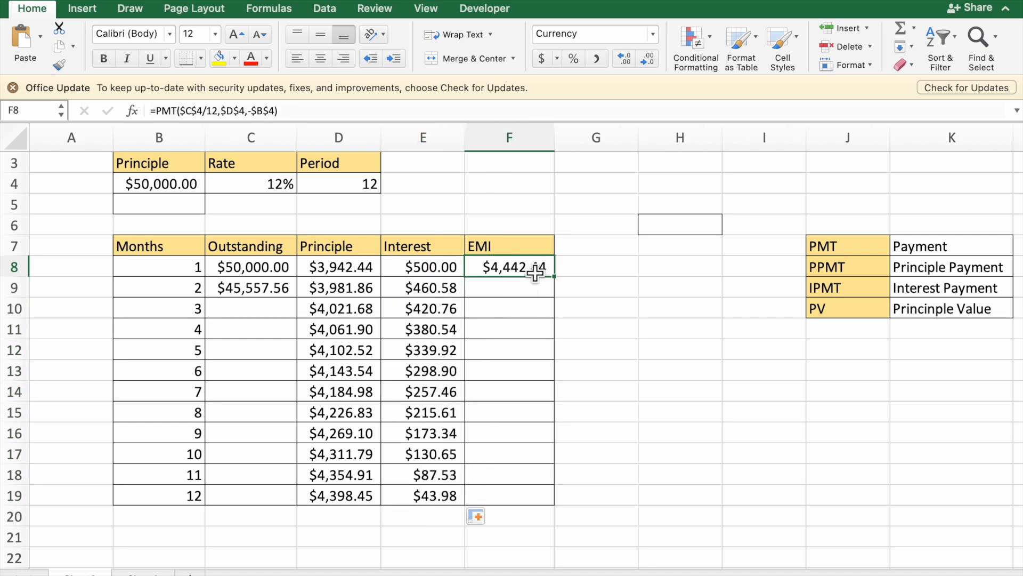
{"action": "left_click_drag", "start_coordinate": [555, 278], "coordinate": [555, 504]}
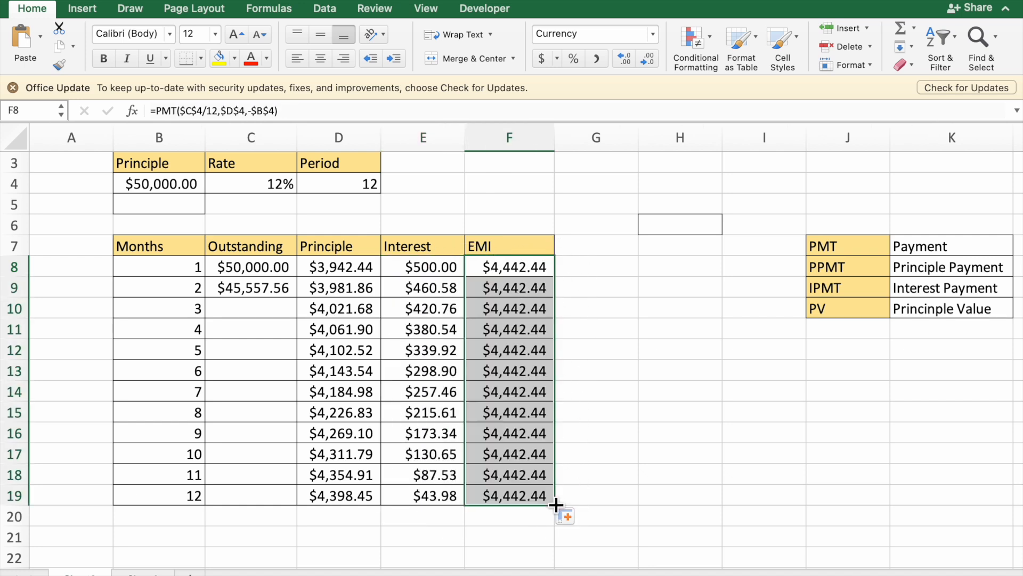
Step: Fill the outstanding formula from C9 down to C19 to cover the remaining months
{"action": "left_click", "coordinate": [289, 295]}
{"action": "left_click_drag", "start_coordinate": [297, 298], "coordinate": [296, 498]}
{"action": "left_click", "coordinate": [349, 439]}
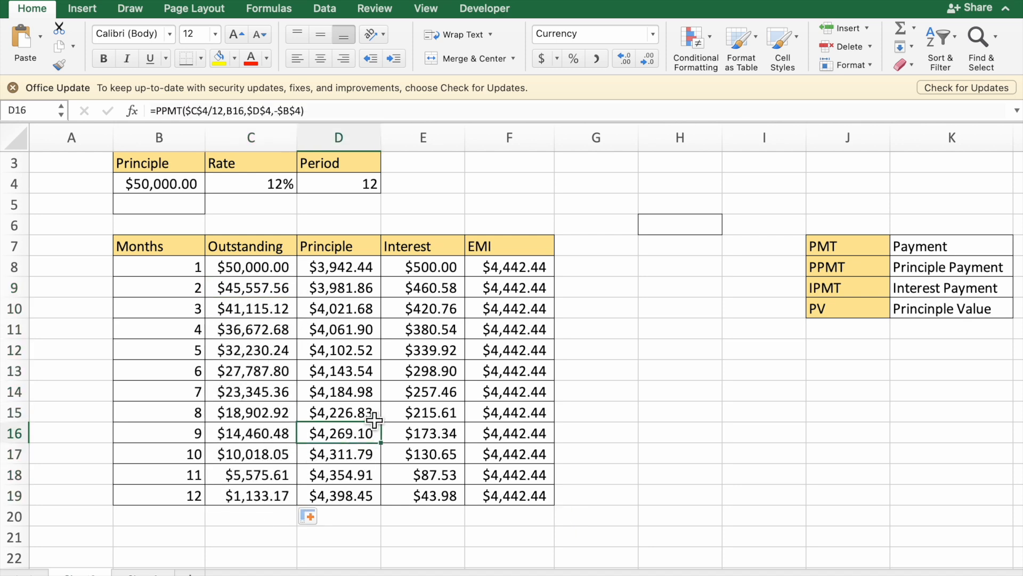
{"action": "scroll", "coordinate": [451, 368], "scroll_direction": "down", "scroll_amount": 1}
{"action": "scroll", "coordinate": [455, 387], "scroll_direction": "up", "scroll_amount": 1}
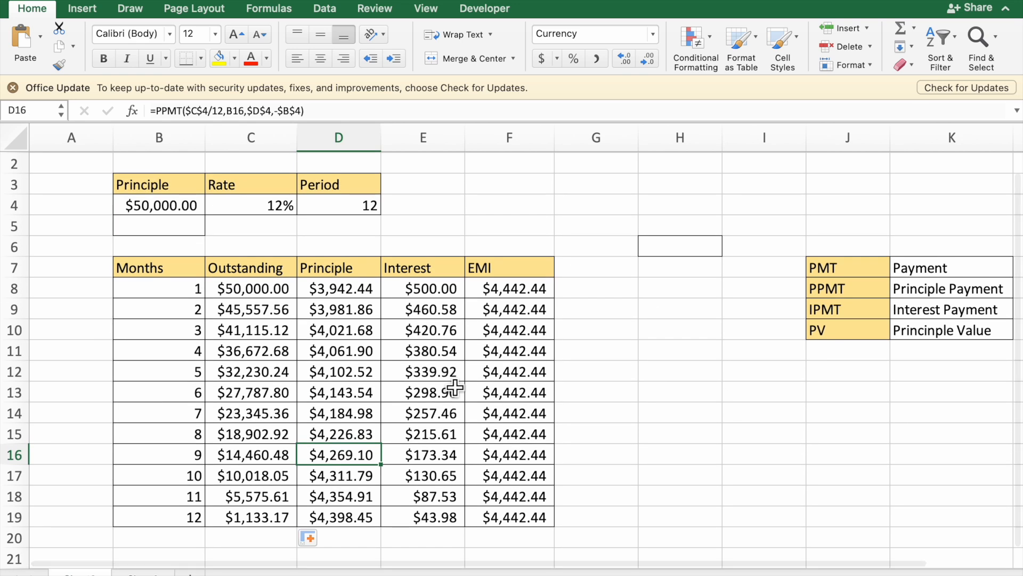